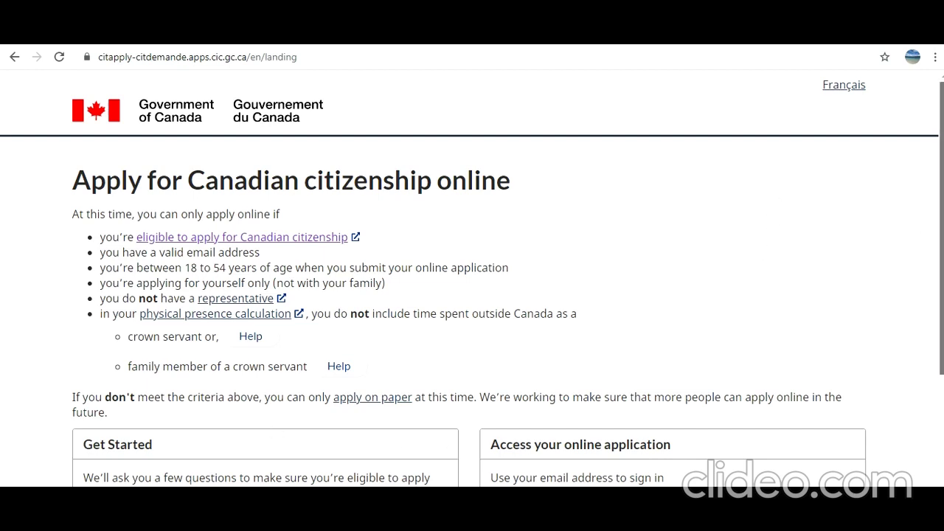
- Start the eligibility check: Yes to email, permanent residence and age 18–54, applying just for myself
scroll(90, 283, "down", 2)
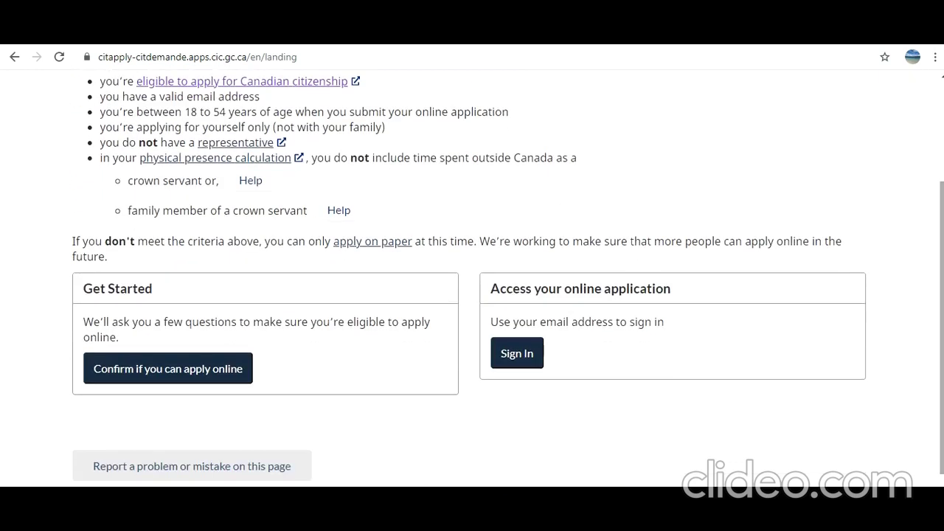
left_click(172, 374)
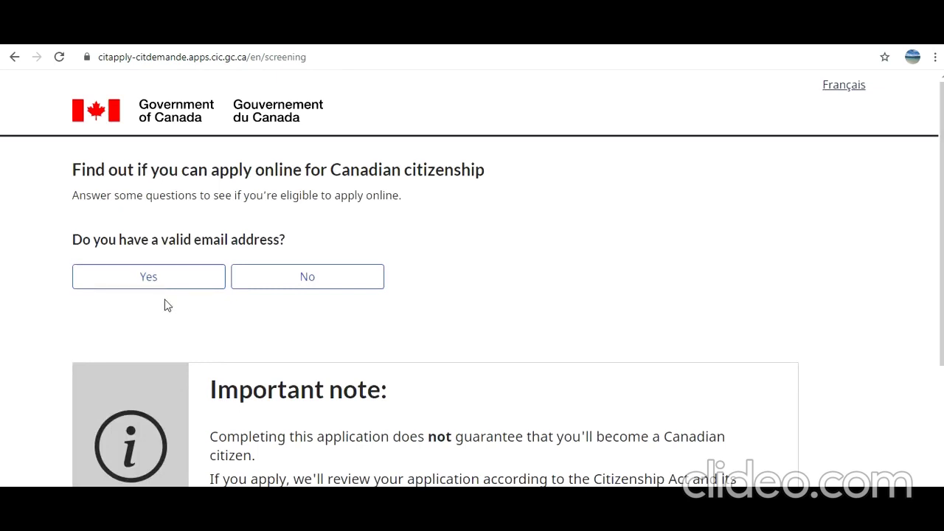
left_click(202, 278)
left_click(189, 398)
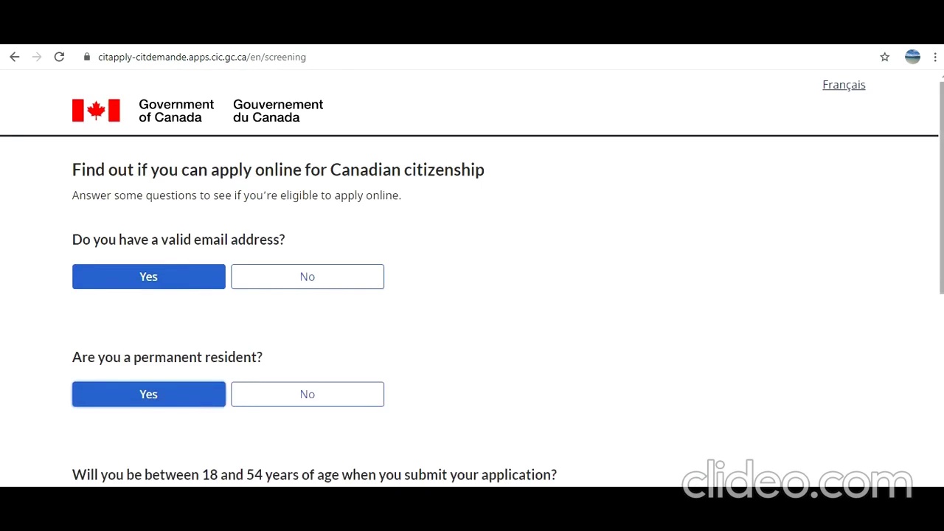
scroll(207, 310, "down", 3)
left_click(134, 298)
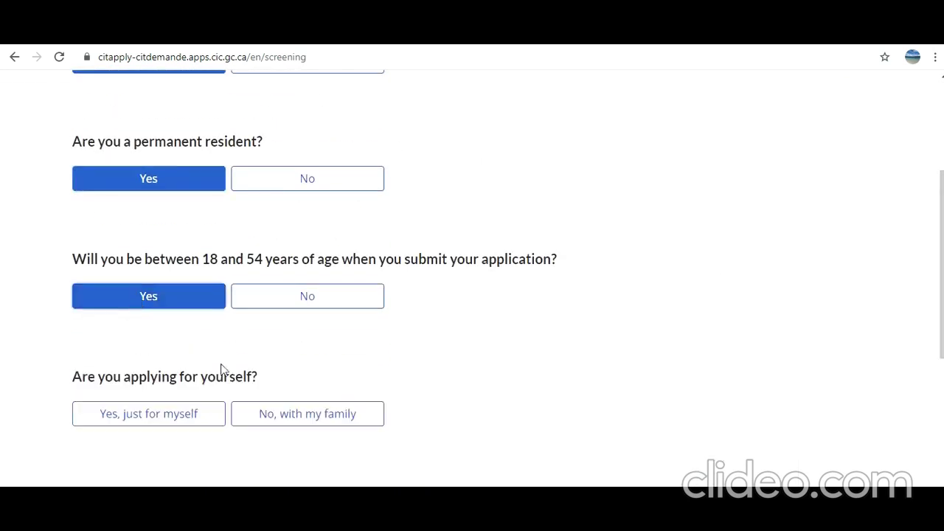
left_click(160, 419)
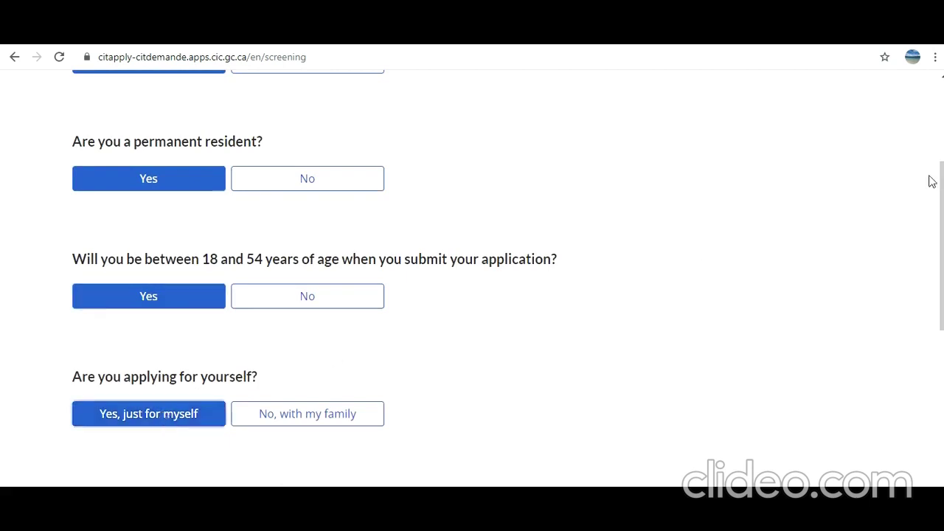
- Answer No to a representative, '1,095 days or more' presence, and No to both crown servant questions
scroll(930, 181, "down", 3)
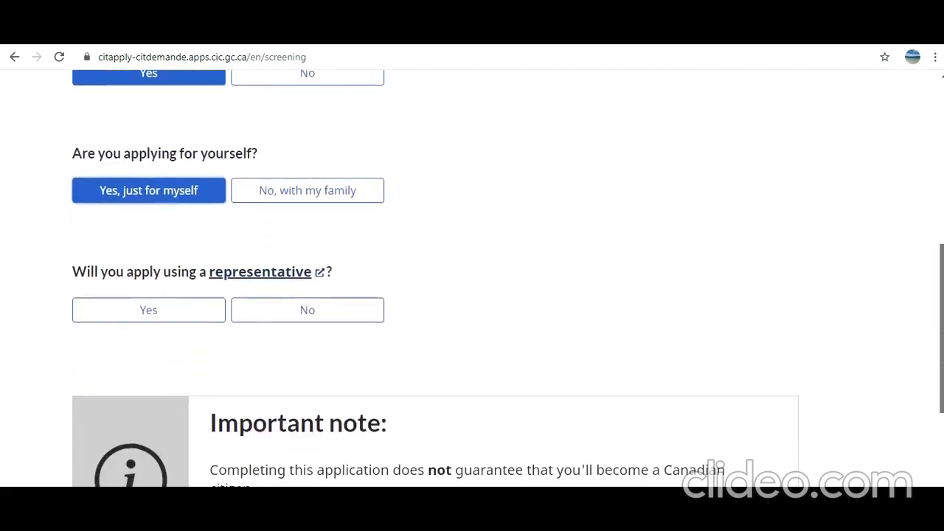
left_click(281, 315)
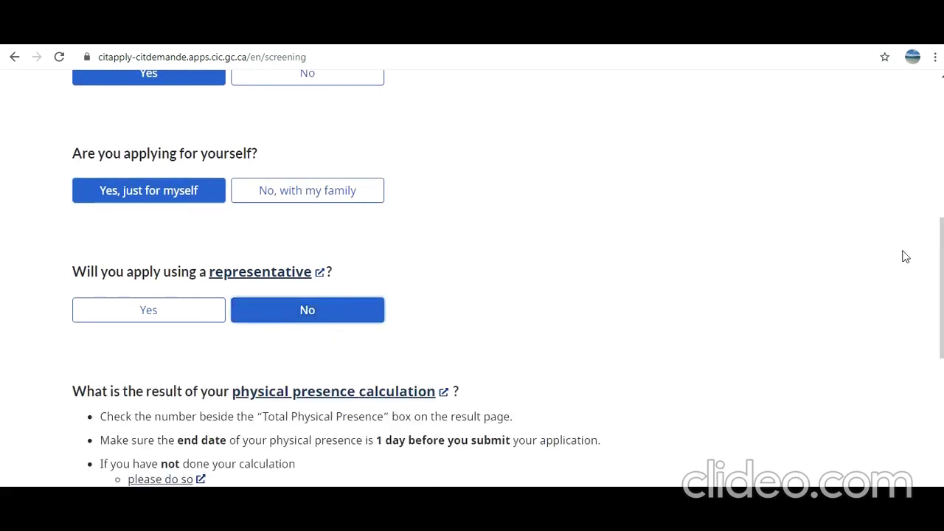
scroll(922, 239, "down", 1)
scroll(472, 278, "down", 2)
left_click(179, 321)
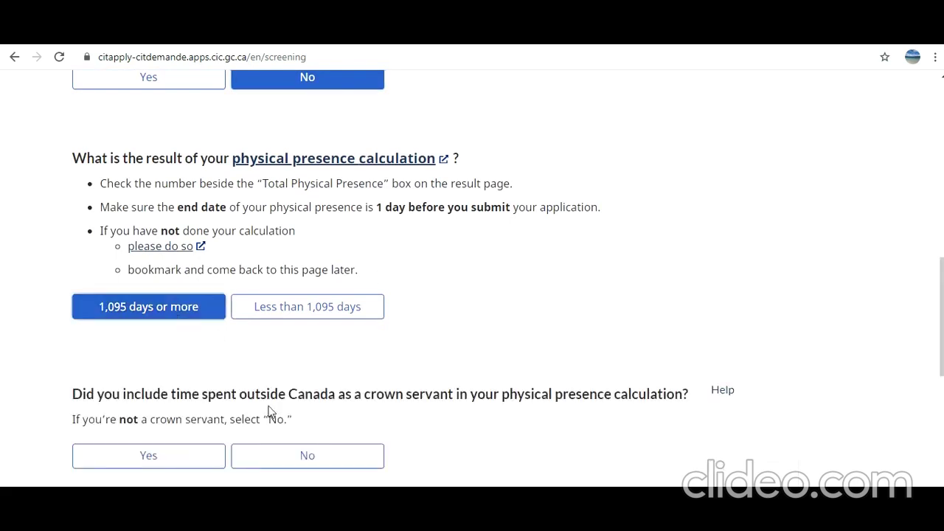
left_click(322, 452)
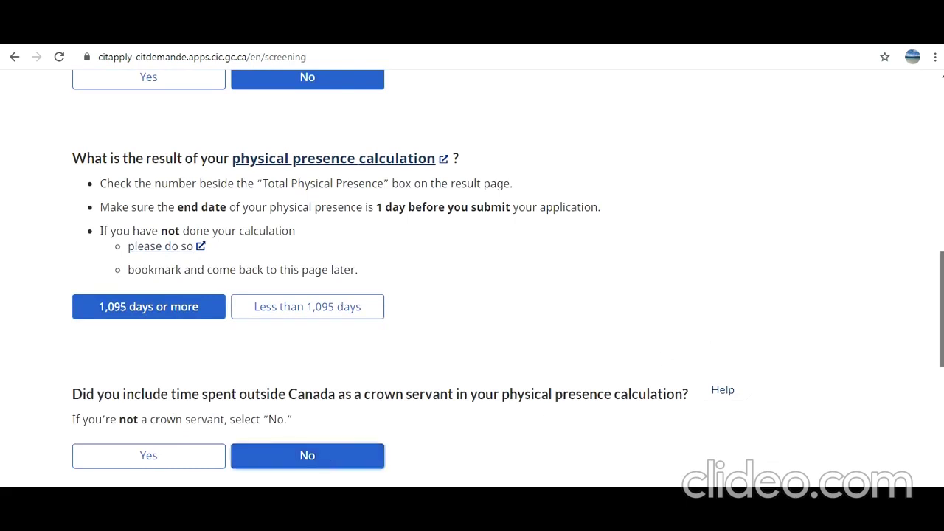
scroll(472, 295, "down", 3)
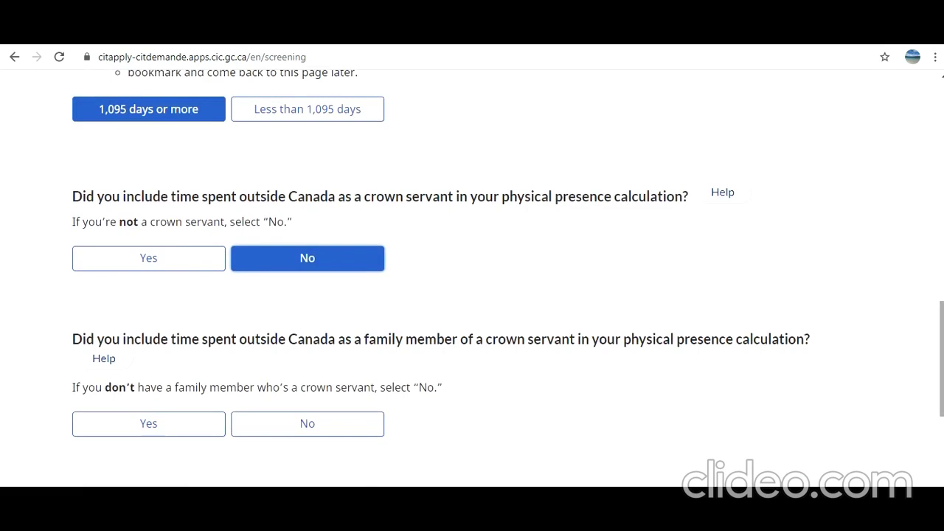
left_click(347, 428)
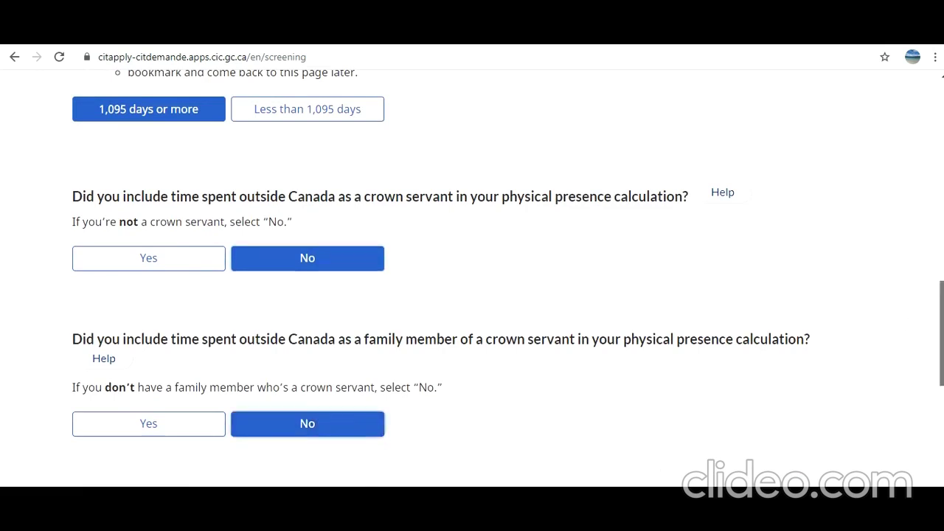
scroll(940, 347, "down", 3)
scroll(940, 346, "down", 1)
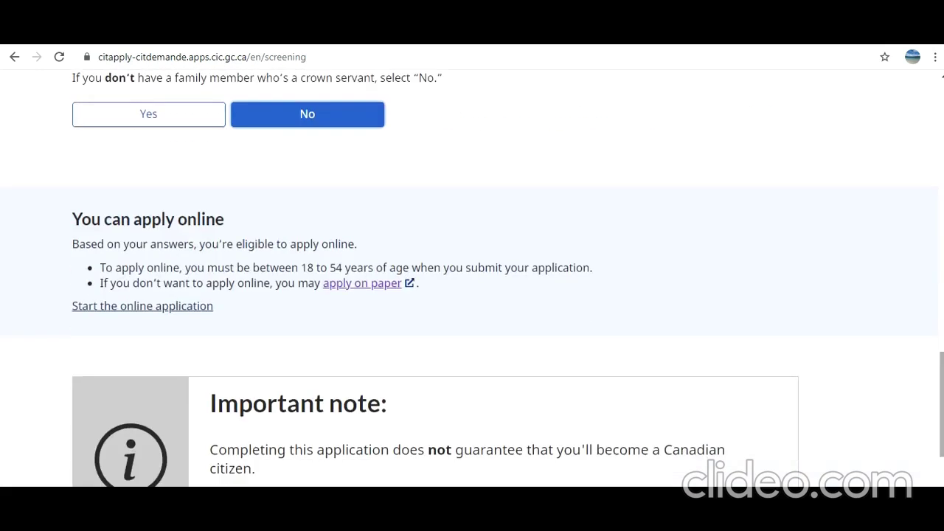
- Begin the online application, read through the terms, select 'I agree' and continue
left_click(144, 313)
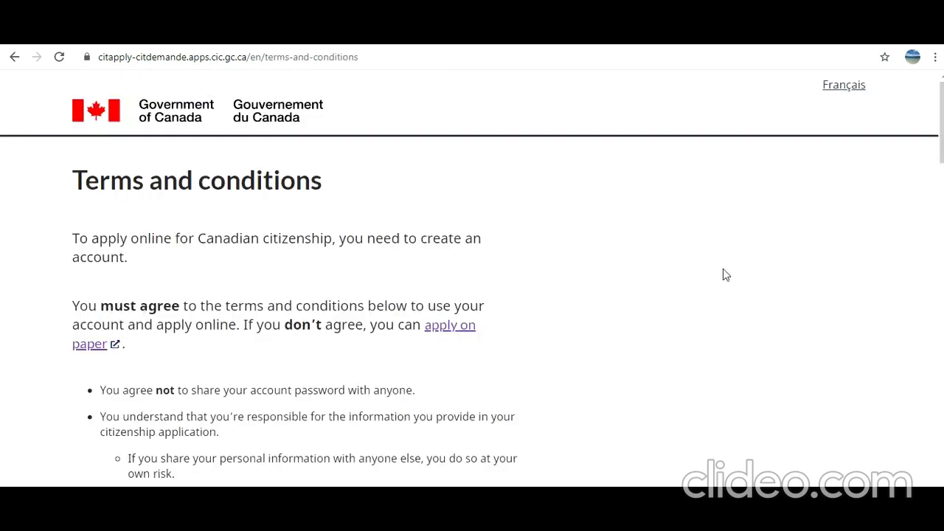
scroll(940, 125, "down", 3)
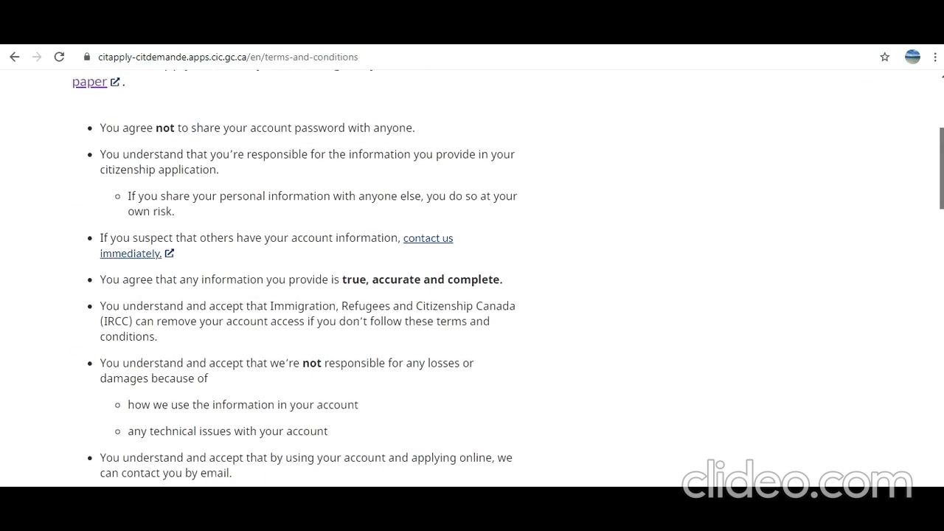
scroll(940, 169, "down", 3)
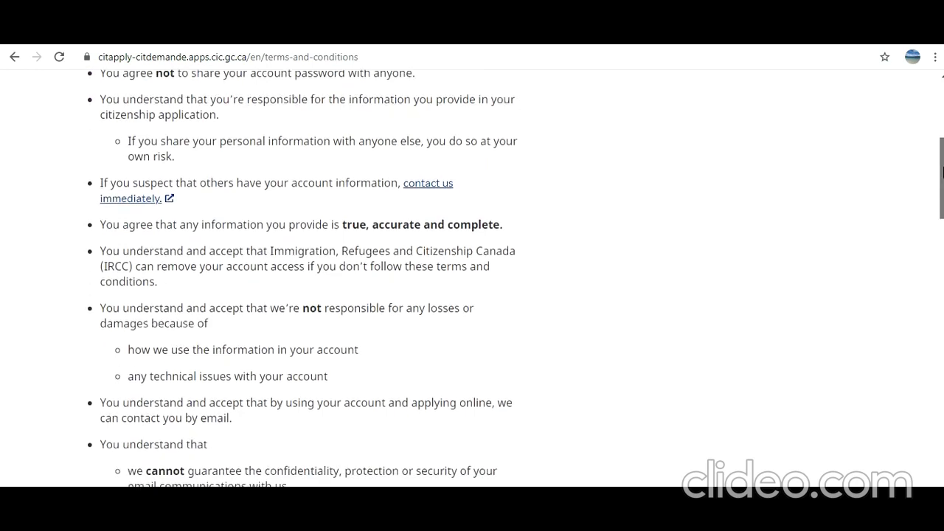
scroll(515, 278, "down", 3)
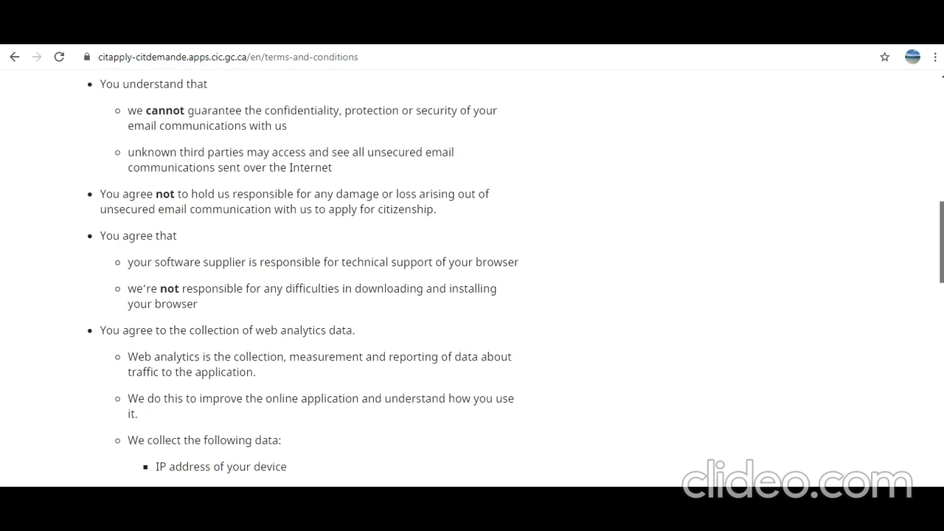
scroll(303, 280, "down", 1)
scroll(516, 278, "down", 7)
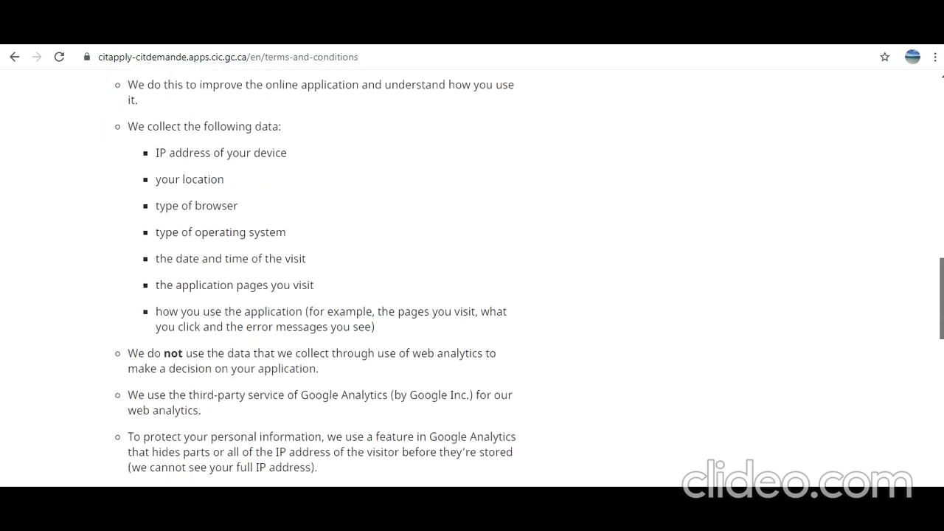
scroll(287, 280, "down", 10)
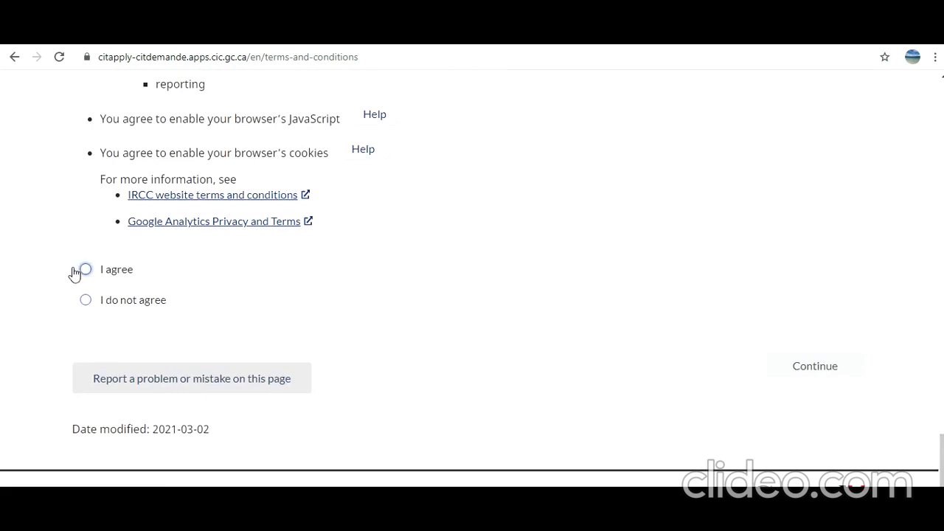
left_click(86, 271)
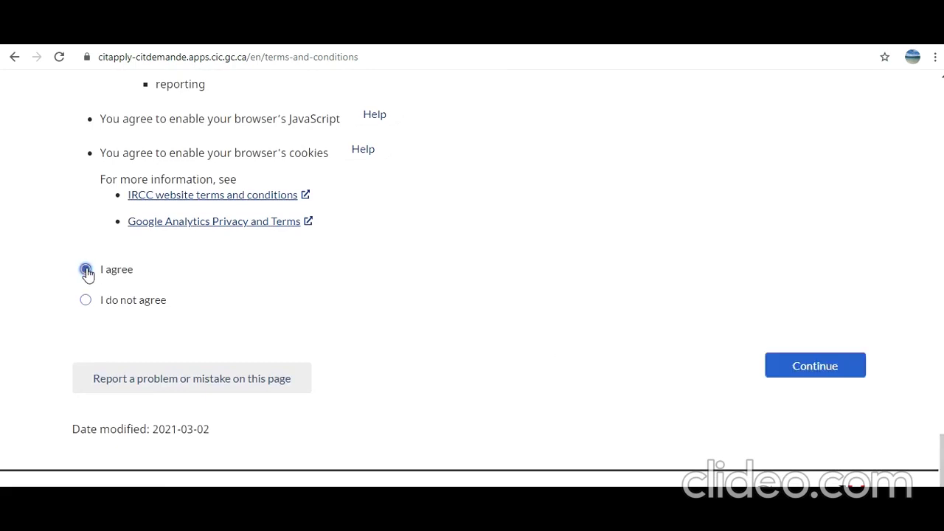
left_click(823, 366)
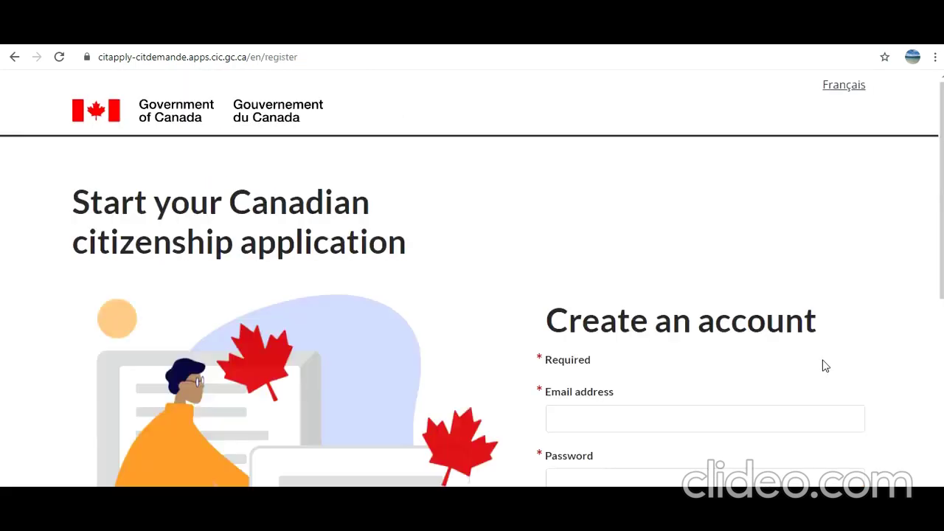
- Scroll through the account pages on the way to the Personal info section
scroll(826, 366, "down", 3)
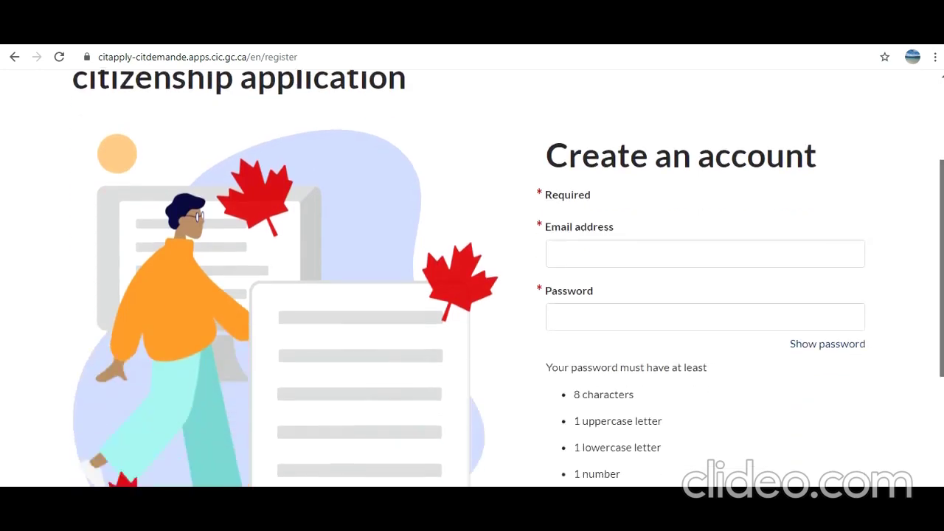
scroll(508, 278, "down", 2)
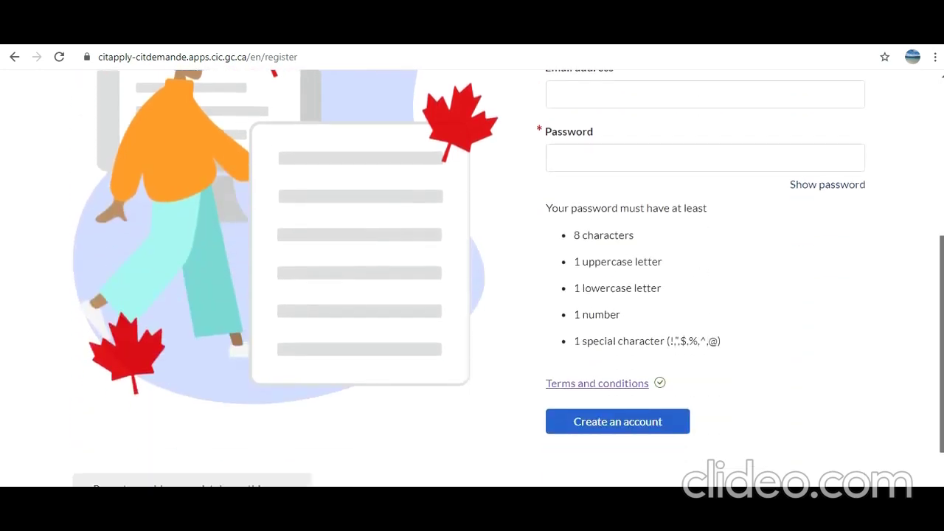
scroll(509, 278, "up", 2)
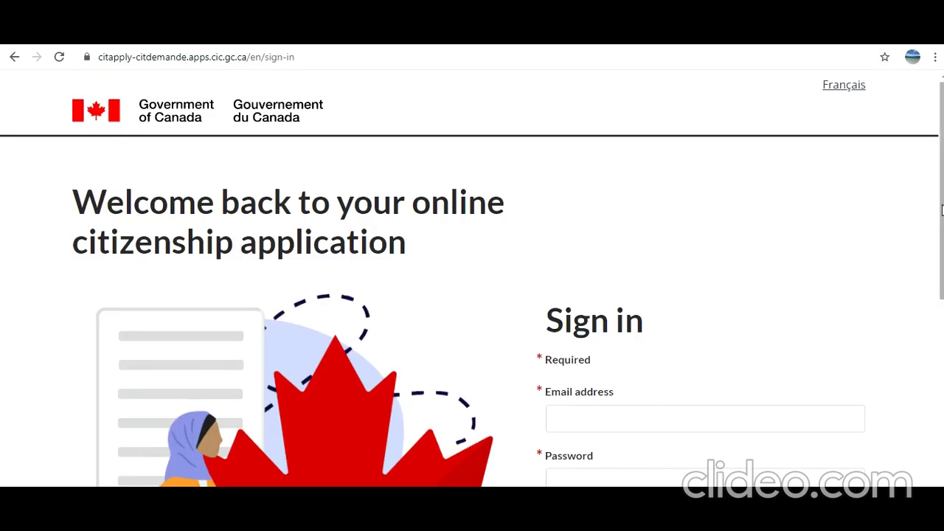
left_click_drag(941, 210, 941, 287)
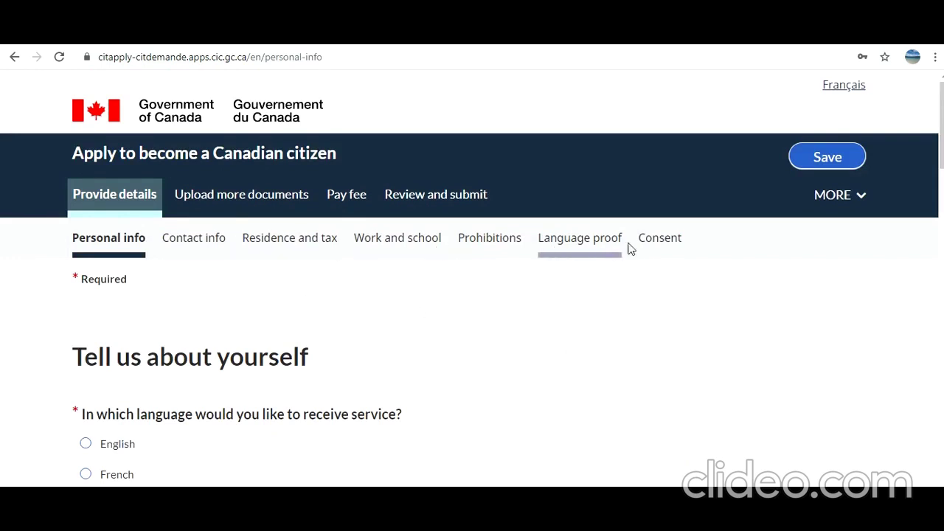
- Read the photo and ID requirements under Upload more documents, then go to Pay fee
left_click(287, 197)
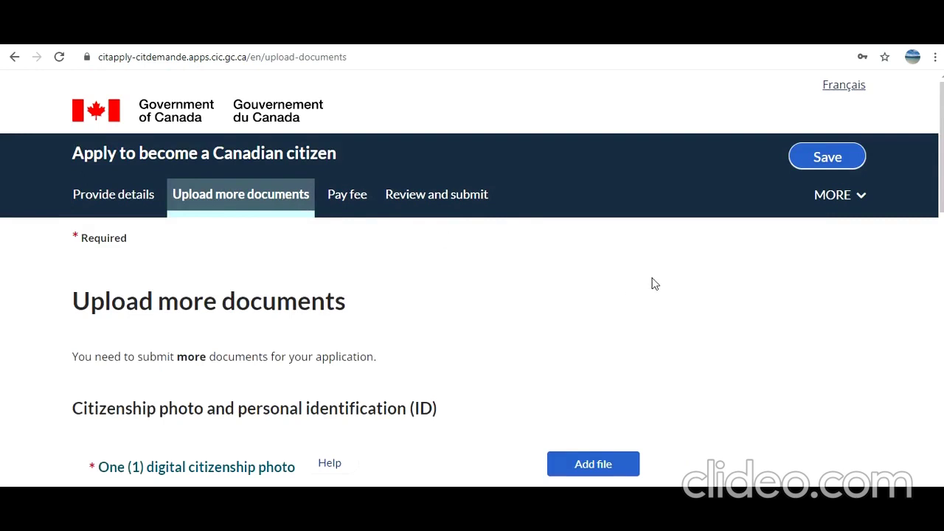
scroll(910, 263, "down", 3)
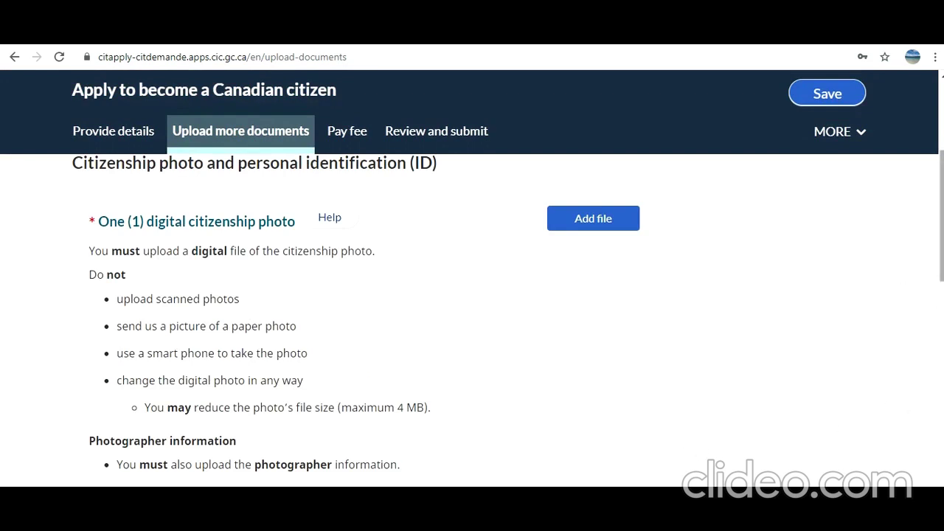
scroll(472, 317, "down", 3)
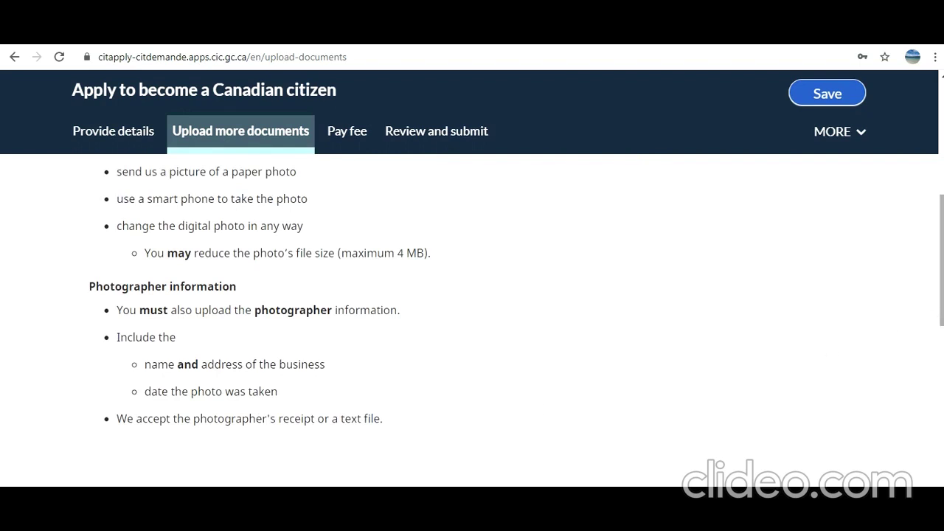
left_click_drag(941, 260, 942, 341)
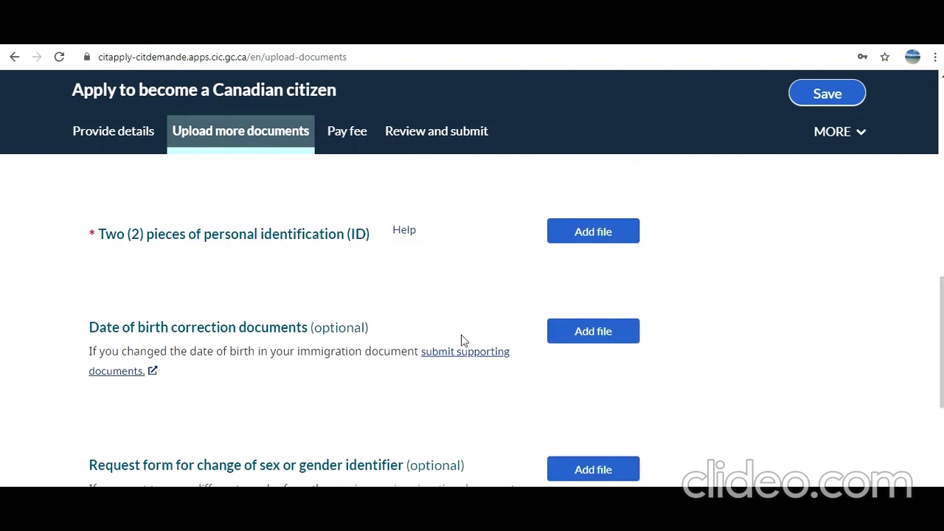
left_click_drag(942, 343, 942, 173)
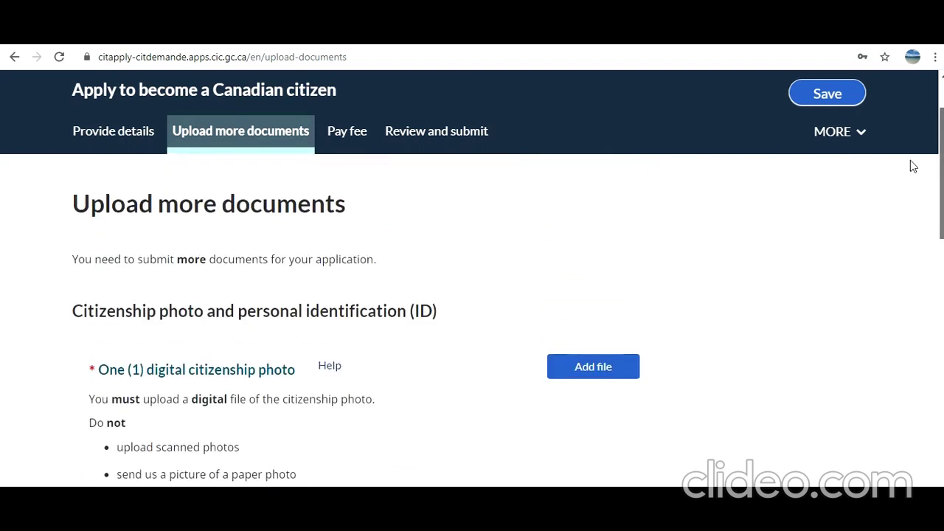
left_click(343, 130)
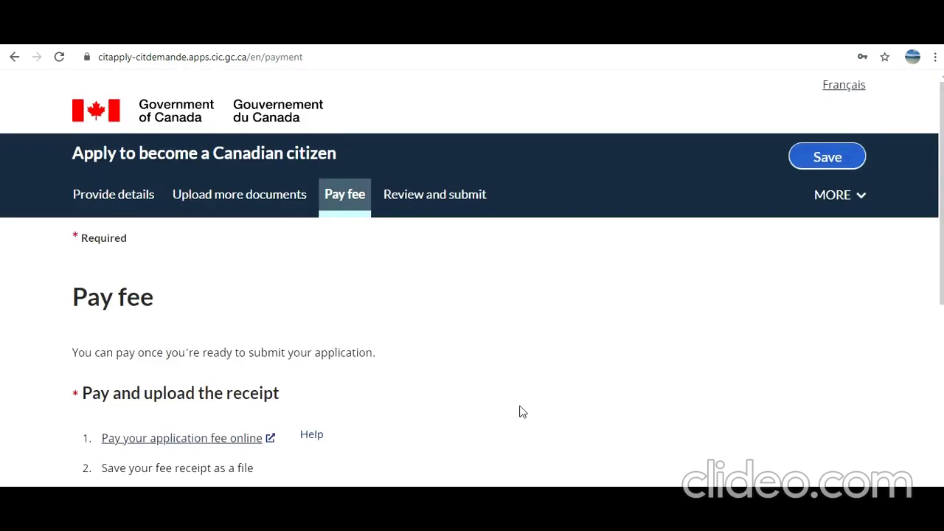
- Scroll through the Pay fee instructions and return to Provide details
left_click_drag(942, 191, 941, 372)
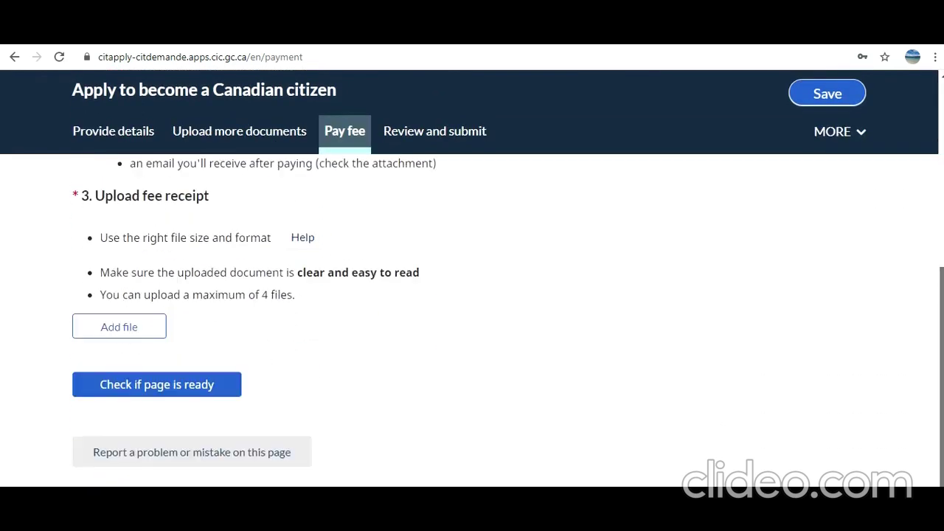
scroll(910, 304, "up", 4)
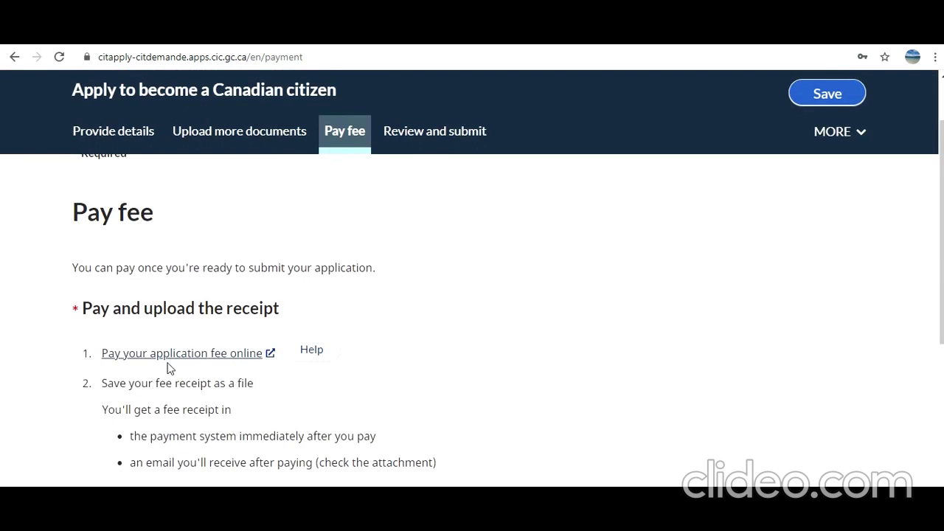
scroll(941, 222, "down", 5)
left_click(142, 138)
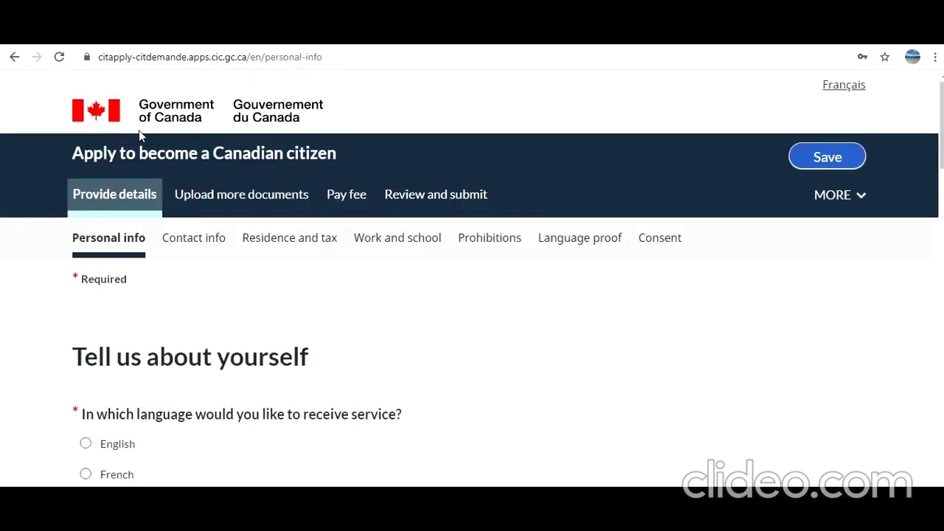
- Review the section status list showing Not ready and the address and work history gap alerts
left_click(415, 194)
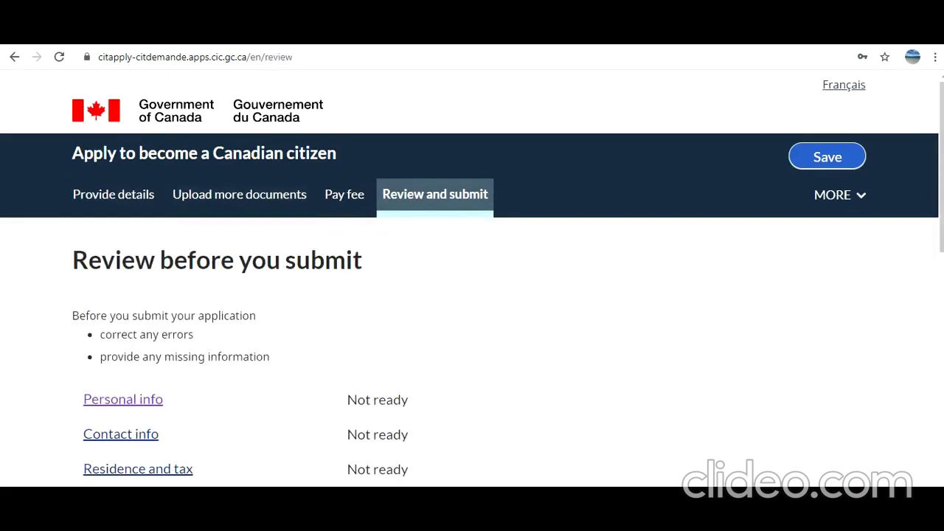
scroll(414, 256, "down", 3)
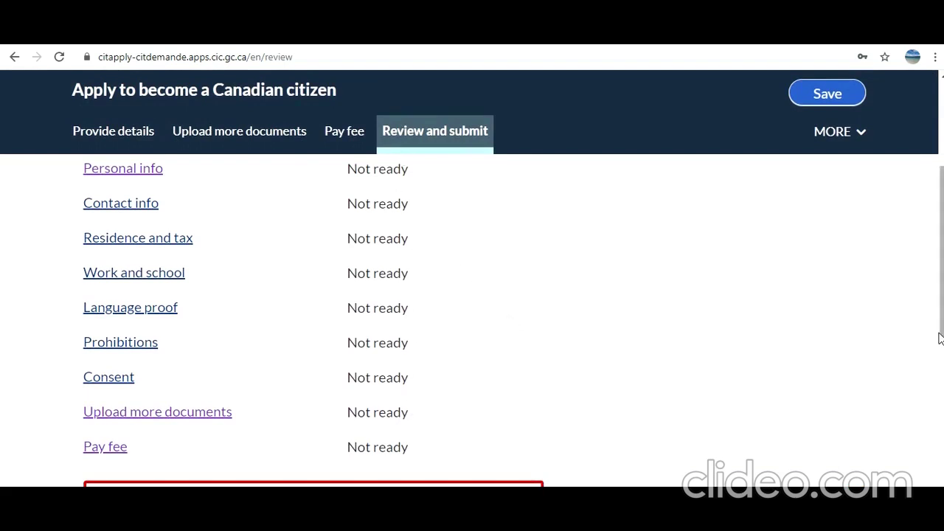
scroll(936, 354, "down", 3)
scroll(472, 317, "down", 3)
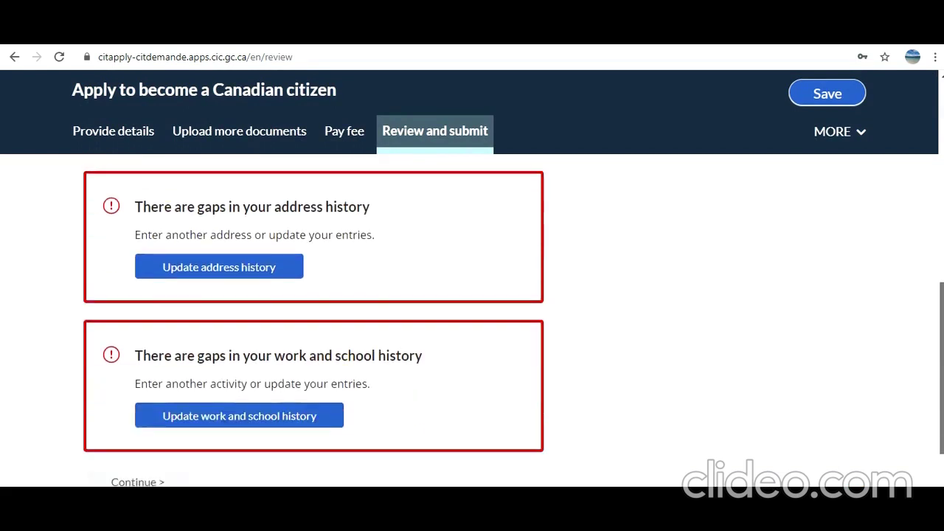
scroll(915, 257, "up", 10)
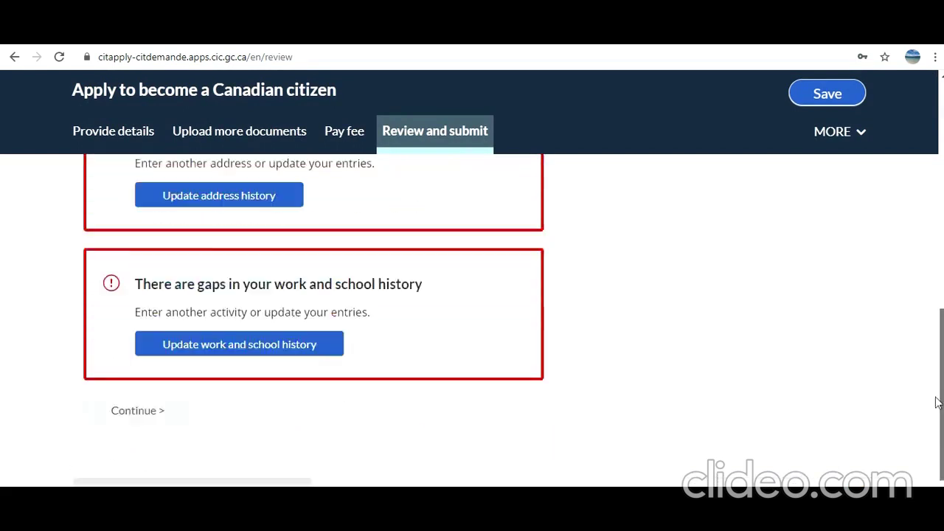
scroll(927, 349, "down", 3)
scroll(928, 353, "down", 2)
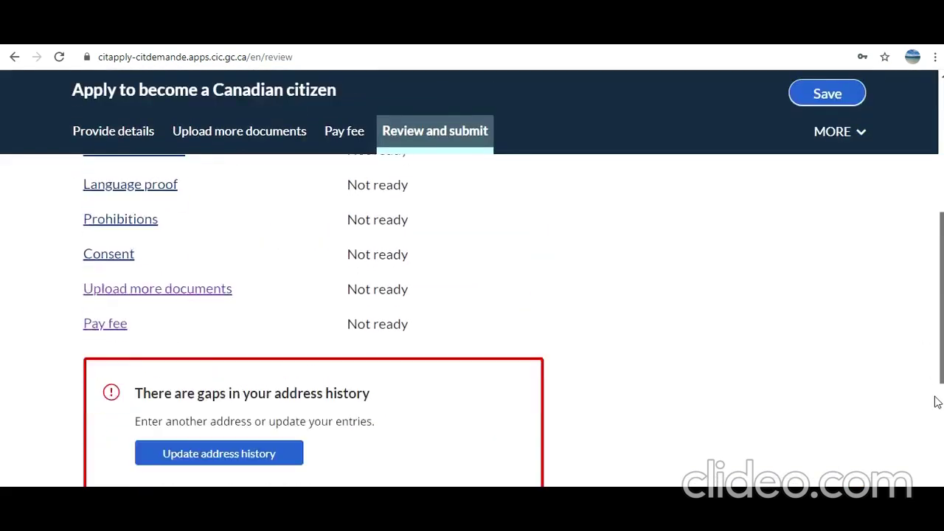
left_click_drag(936, 416, 937, 431)
scroll(937, 431, "down", 2)
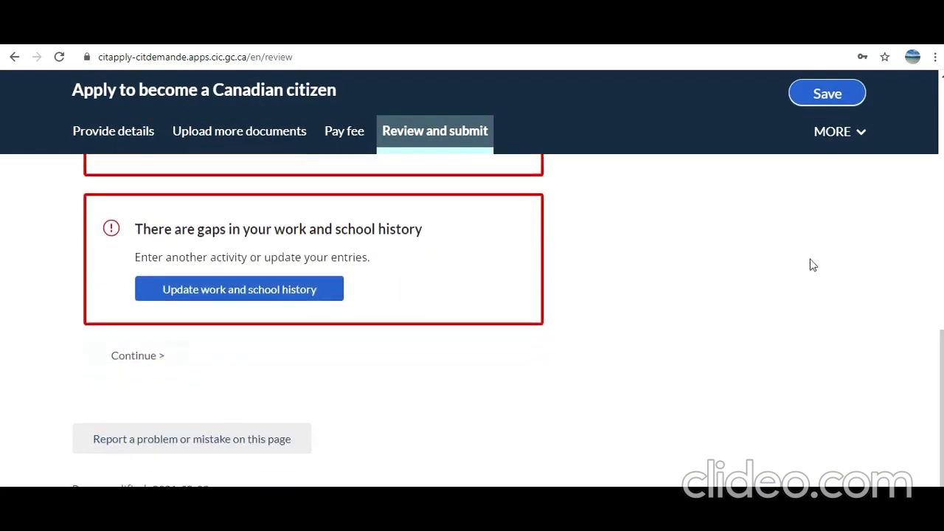
- Choose English as the service language and No for special accommodation
left_click(134, 147)
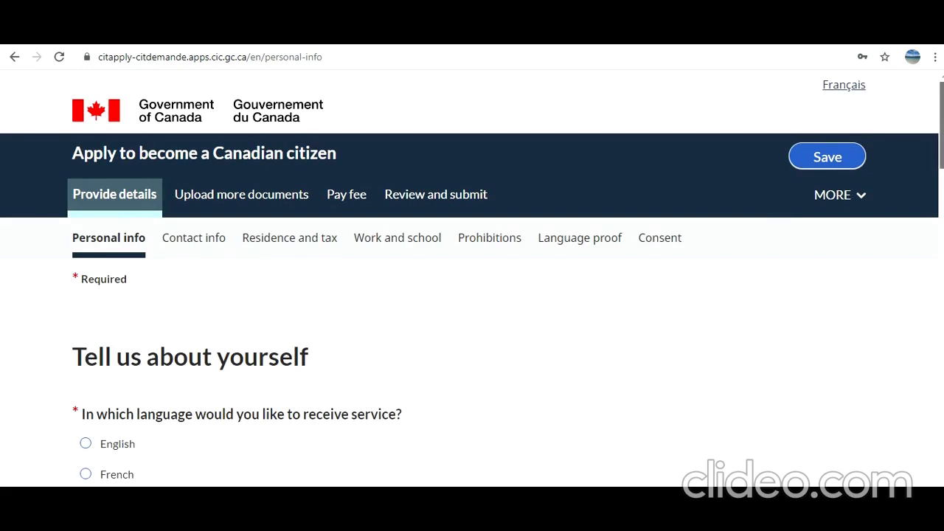
scroll(472, 280, "down", 1)
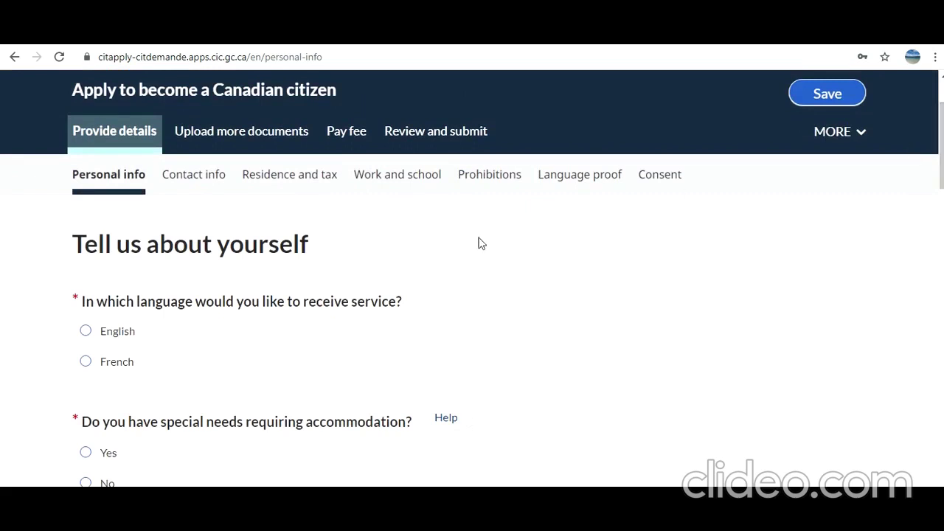
left_click(84, 332)
left_click(85, 482)
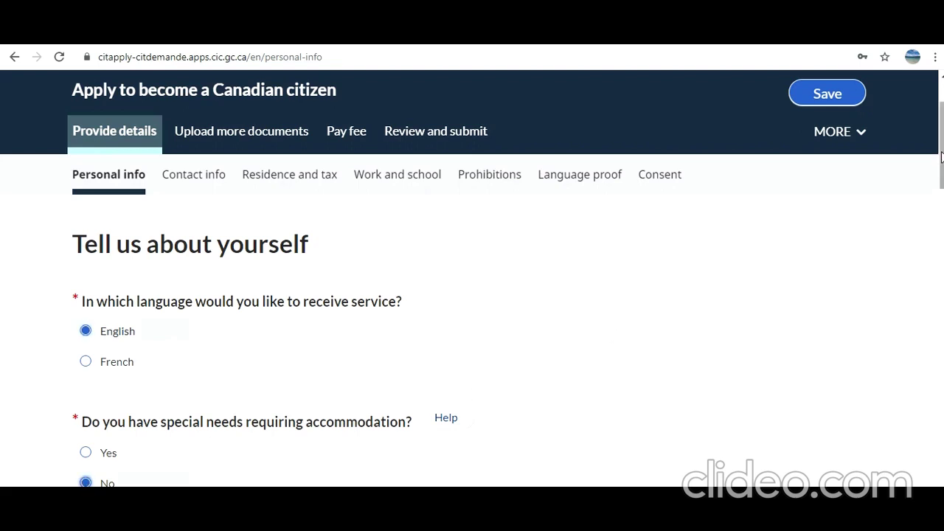
- Enter the applicant's UCI in its box
left_click_drag(941, 158, 941, 186)
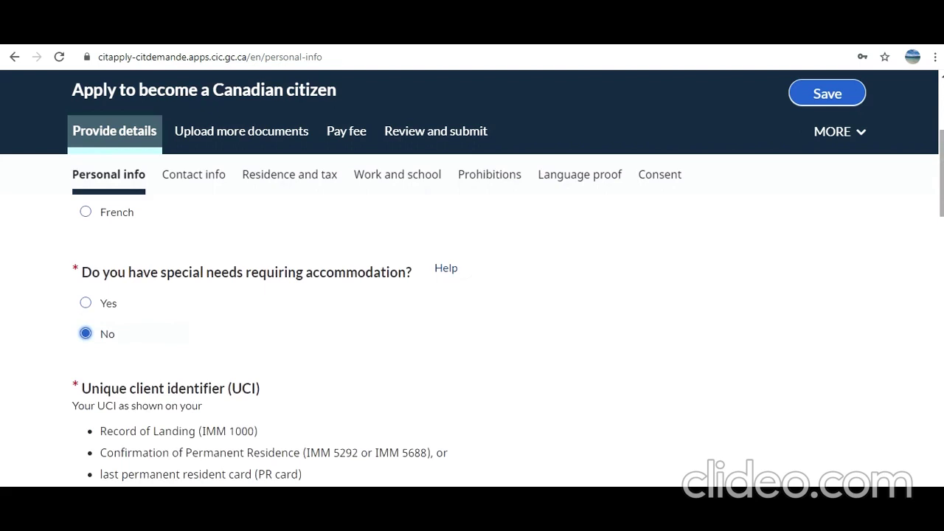
left_click_drag(941, 187, 938, 218)
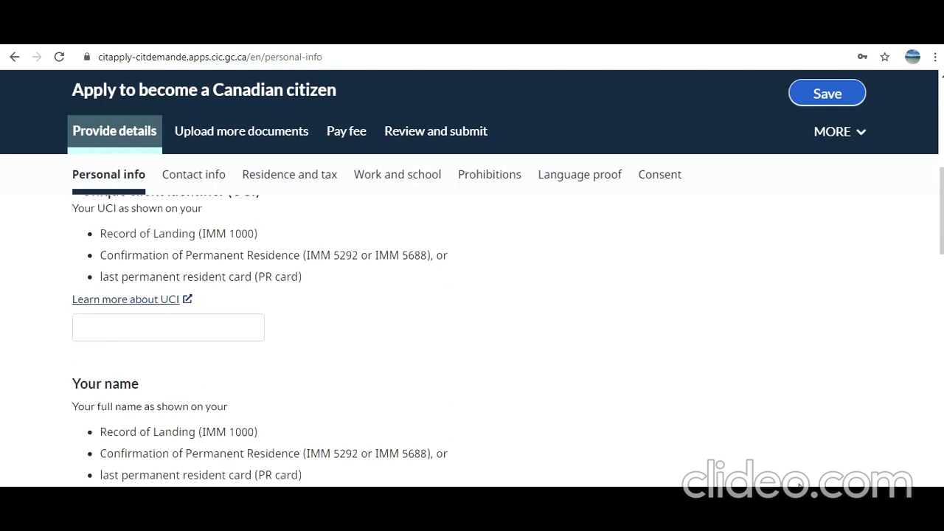
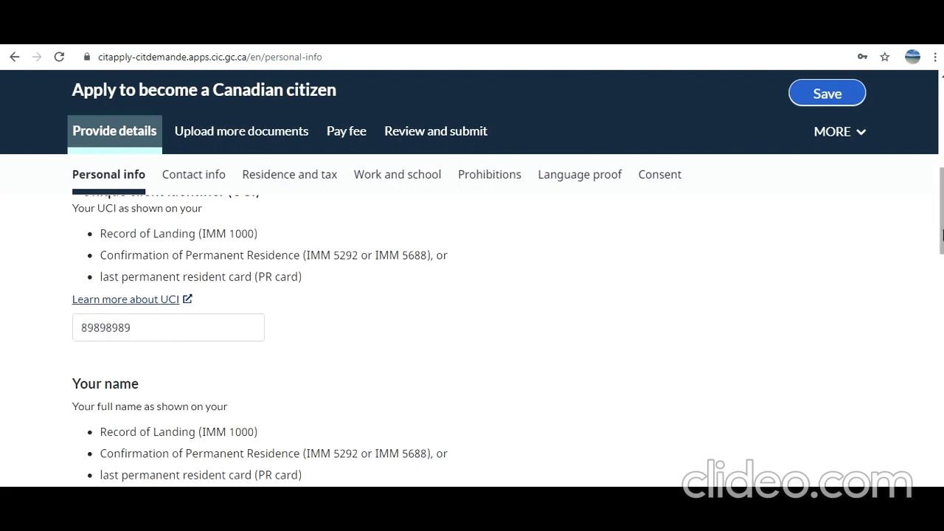
left_click_drag(941, 235, 941, 282)
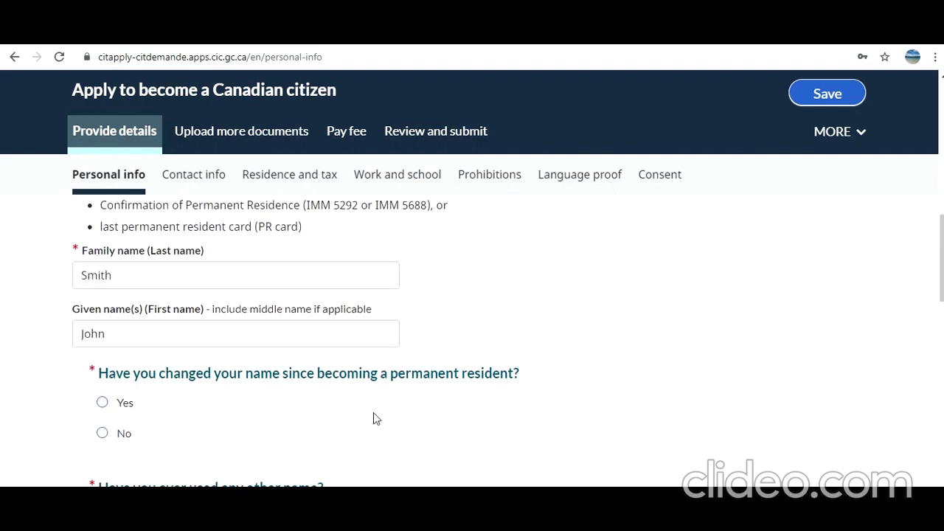
- Answer No to name change and other names, set gender to Male and eye colour to Black
left_click(102, 432)
scroll(508, 341, "down", 3)
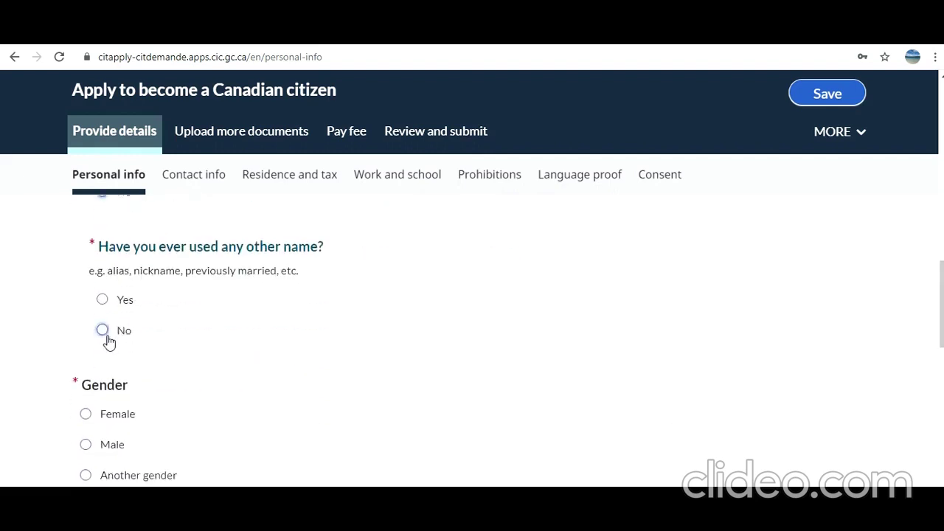
left_click(104, 333)
left_click(86, 445)
left_click_drag(942, 310, 941, 379)
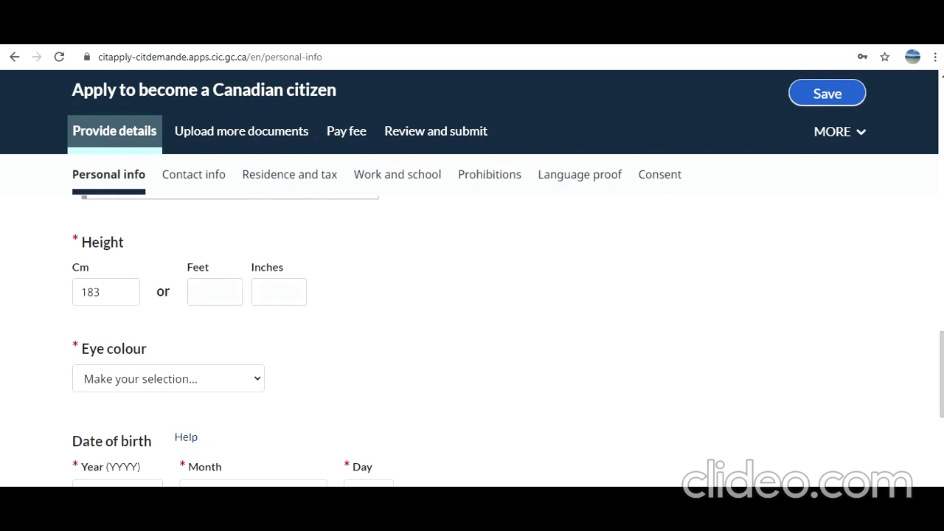
left_click(125, 415)
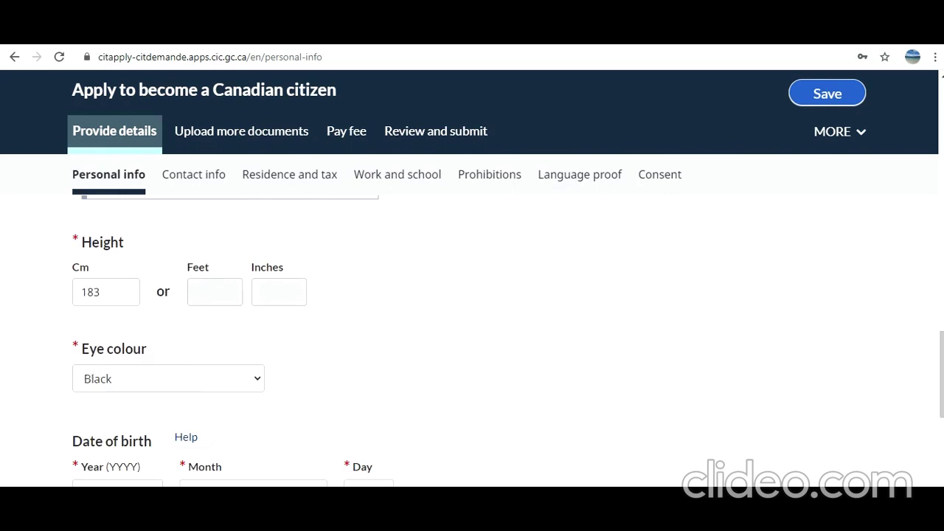
left_click_drag(941, 377, 942, 418)
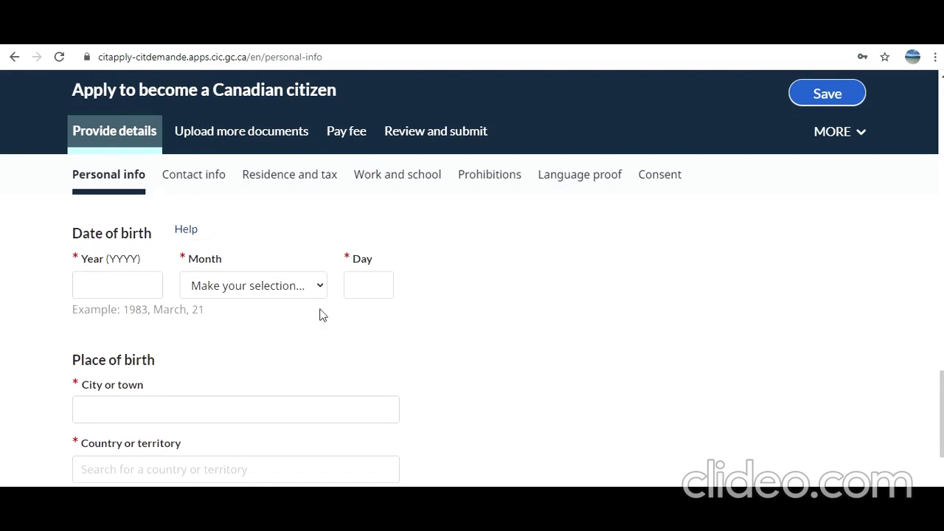
- Enter the date of birth as January 01, 1991
left_click(317, 287)
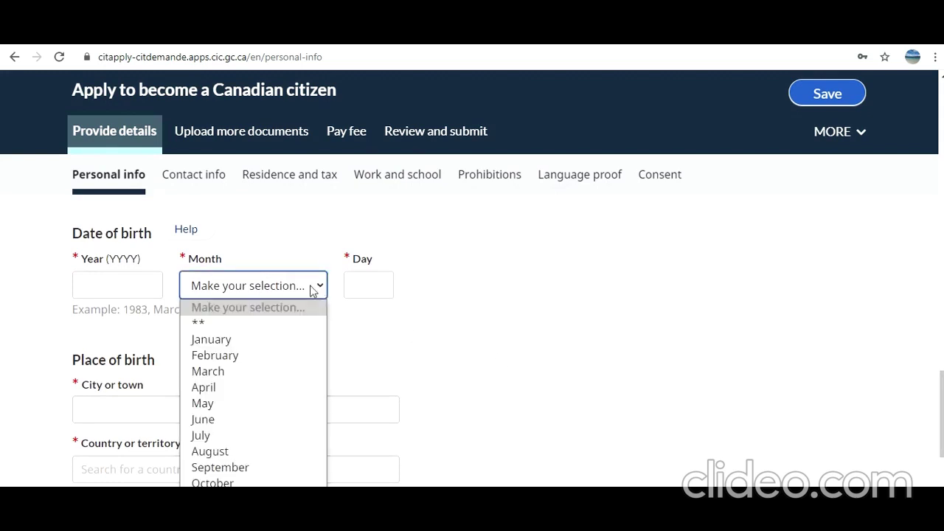
left_click(247, 341)
left_click(354, 285)
type("01")
left_click(146, 285)
type("199")
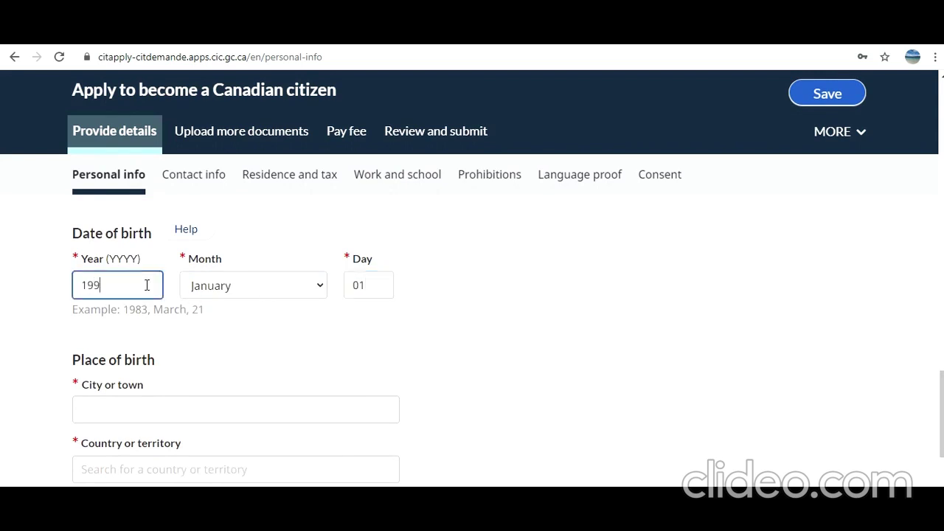
type("1")
- Set marital status to Single and check the country of birth entry
scroll(942, 430, "down", 3)
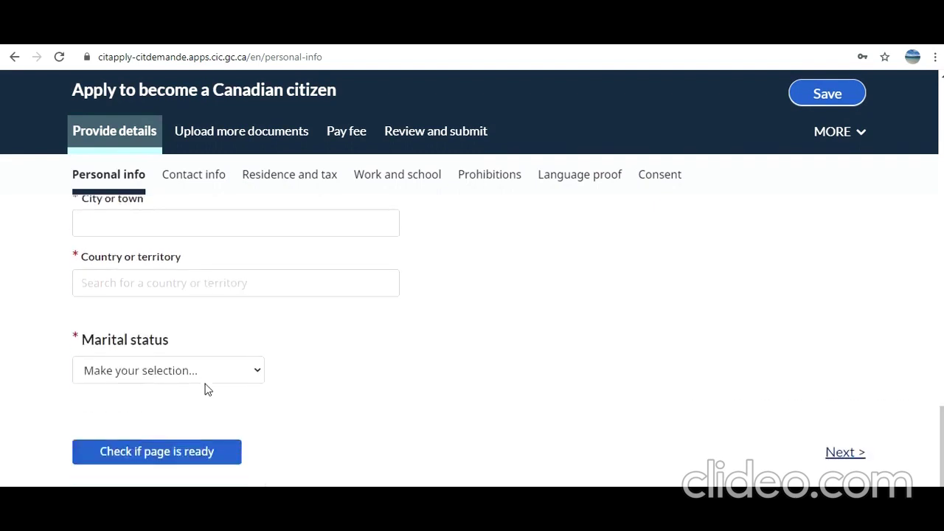
left_click(204, 379)
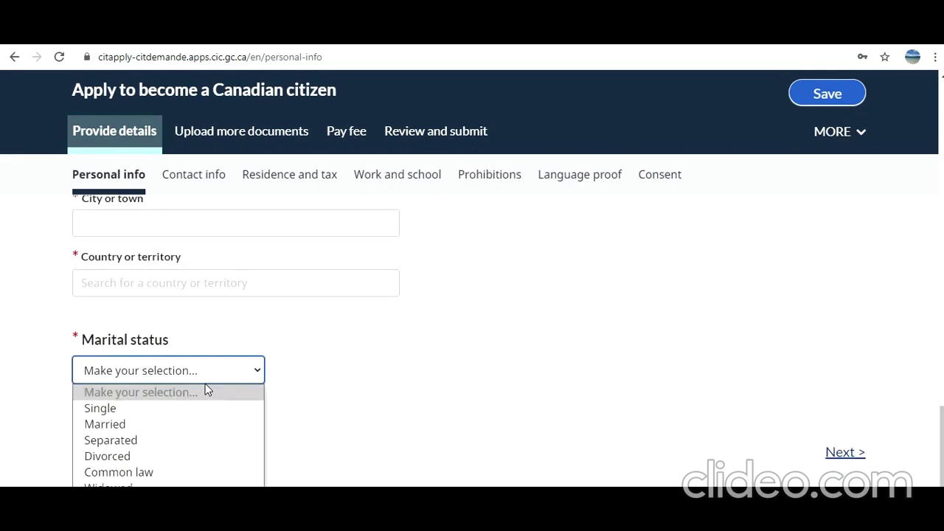
left_click(169, 411)
scroll(851, 422, "up", 3)
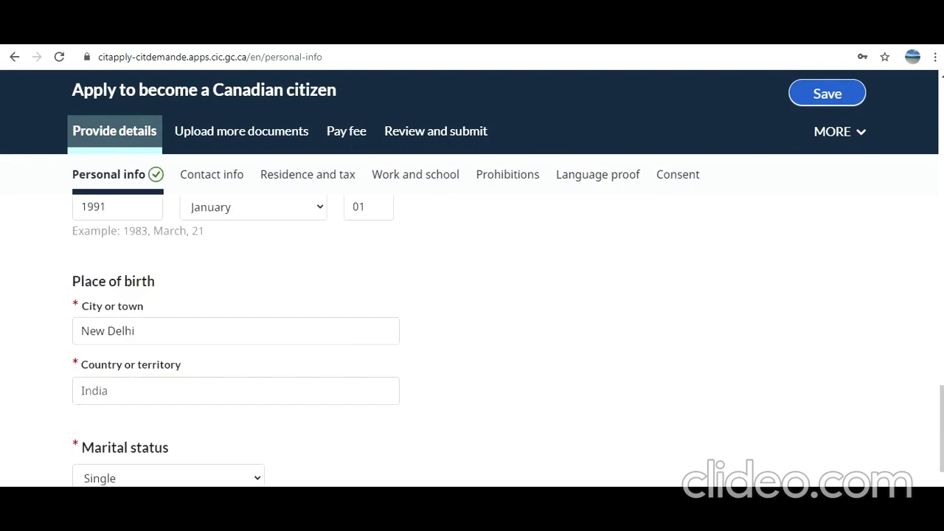
left_click(110, 391)
scroll(236, 339, "down", 1)
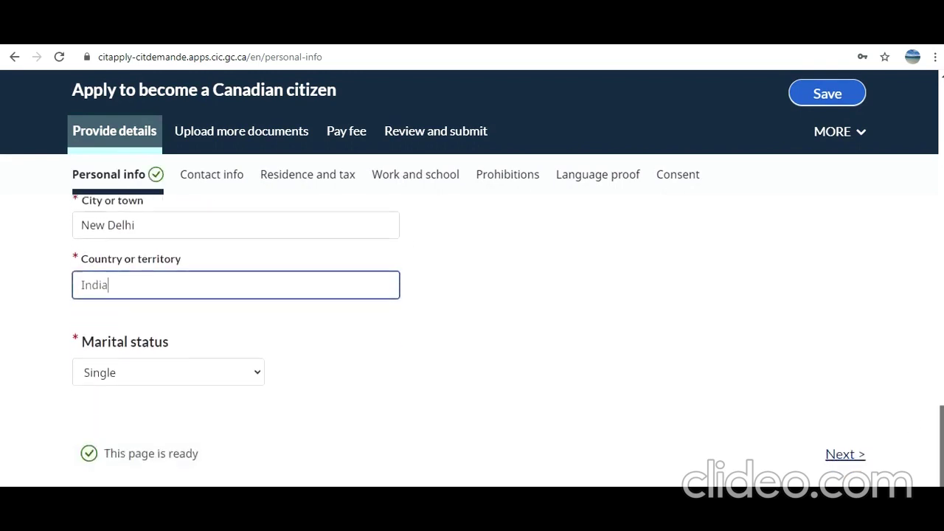
scroll(935, 364, "up", 6)
left_click_drag(935, 364, 935, 470)
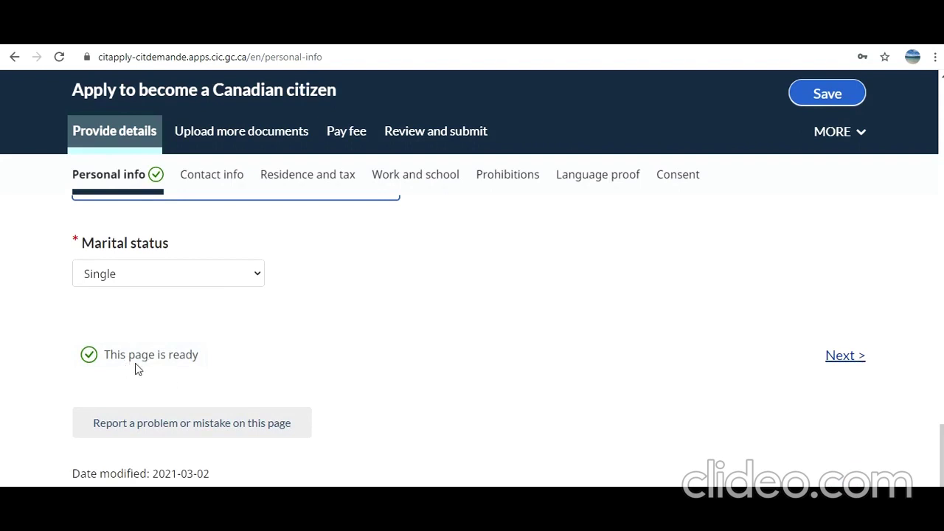
- Advance to Contact info, scroll through its fields, then go to Residence and tax
left_click(845, 357)
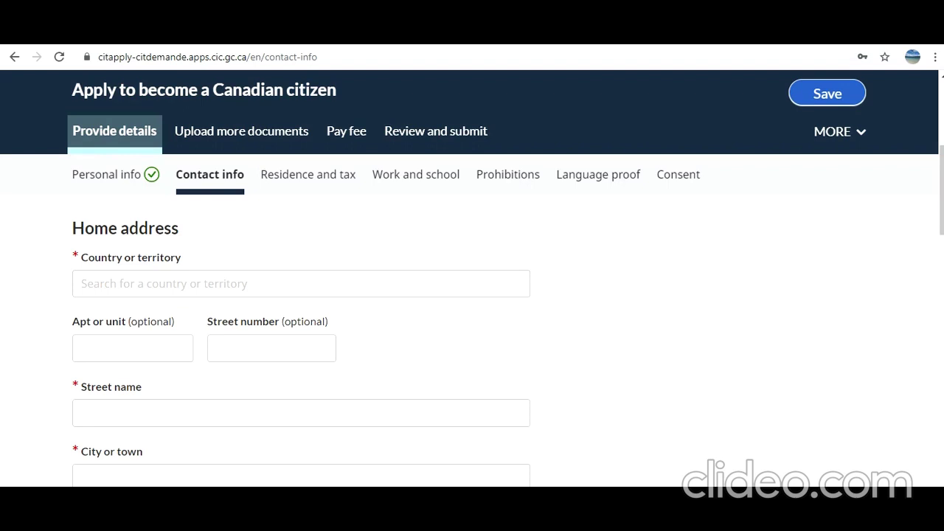
left_click_drag(942, 220, 941, 402)
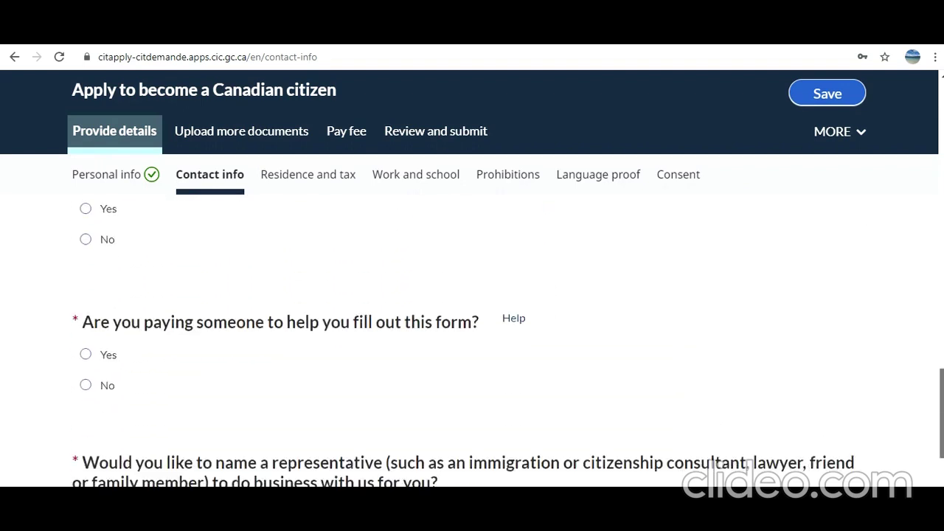
left_click_drag(942, 403, 942, 462)
left_click(290, 177)
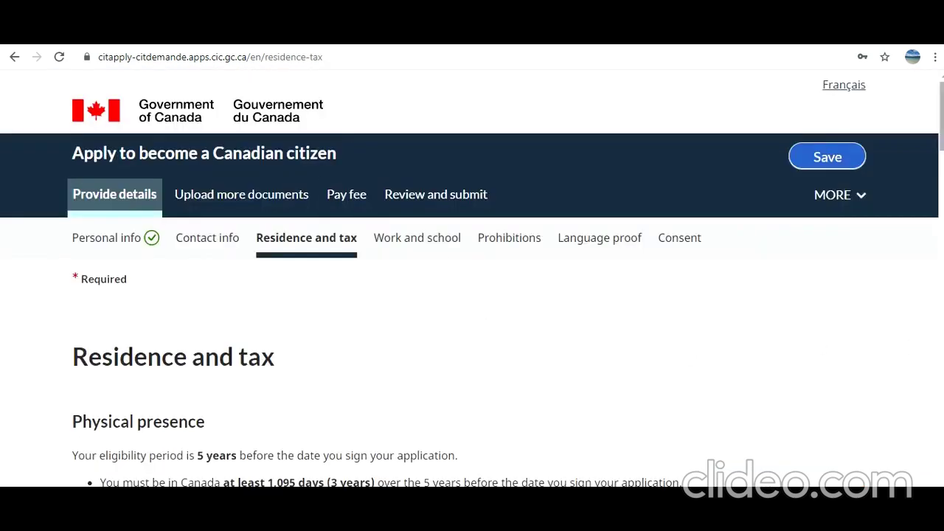
- Scroll through the physical presence and tax questions, then go to Work and school
scroll(941, 118, "down", 4)
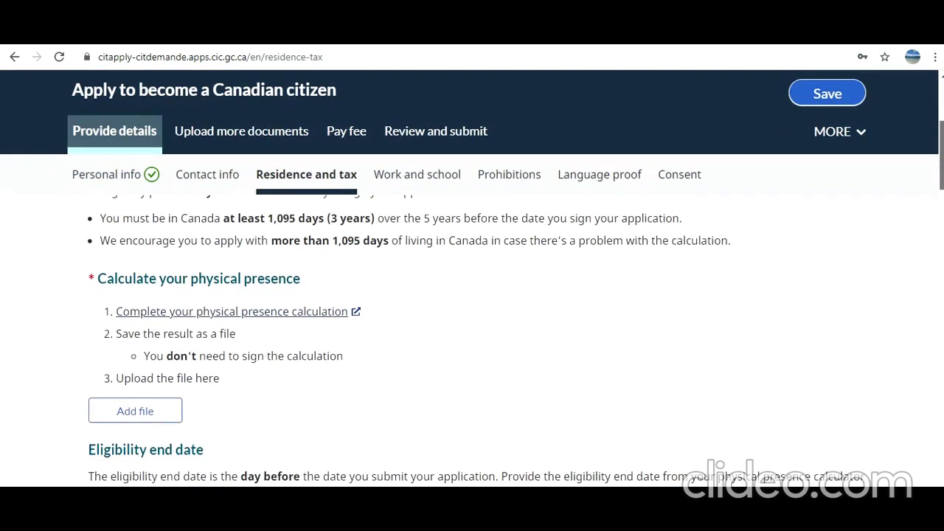
scroll(515, 303, "down", 1)
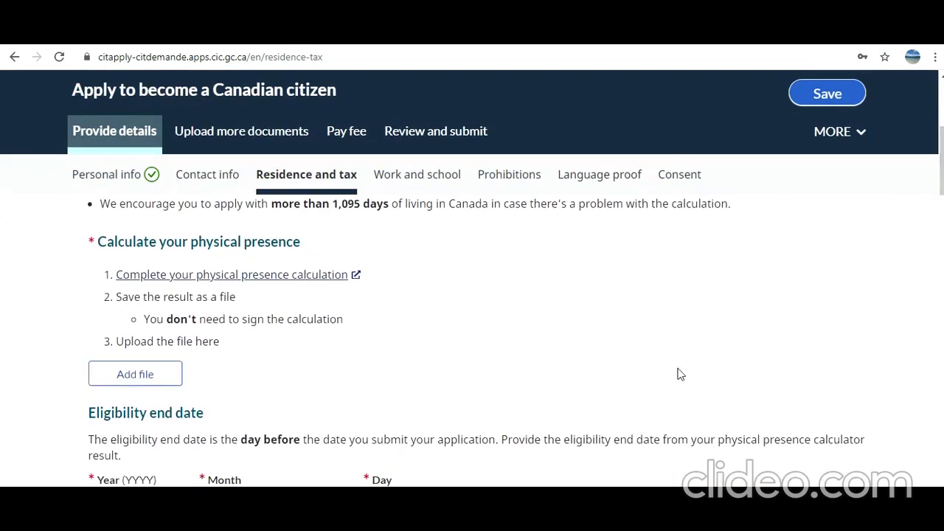
left_click_drag(941, 174, 941, 244)
scroll(472, 339, "down", 10)
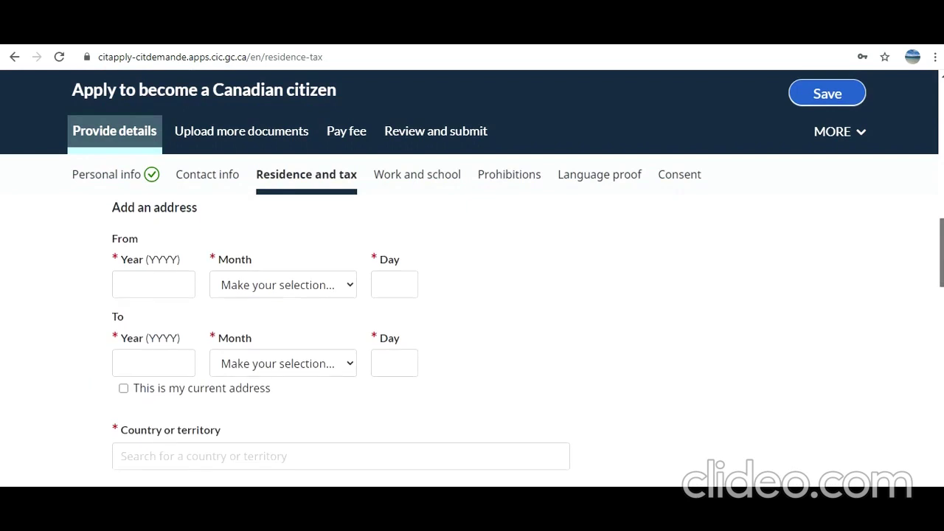
scroll(472, 339, "down", 1)
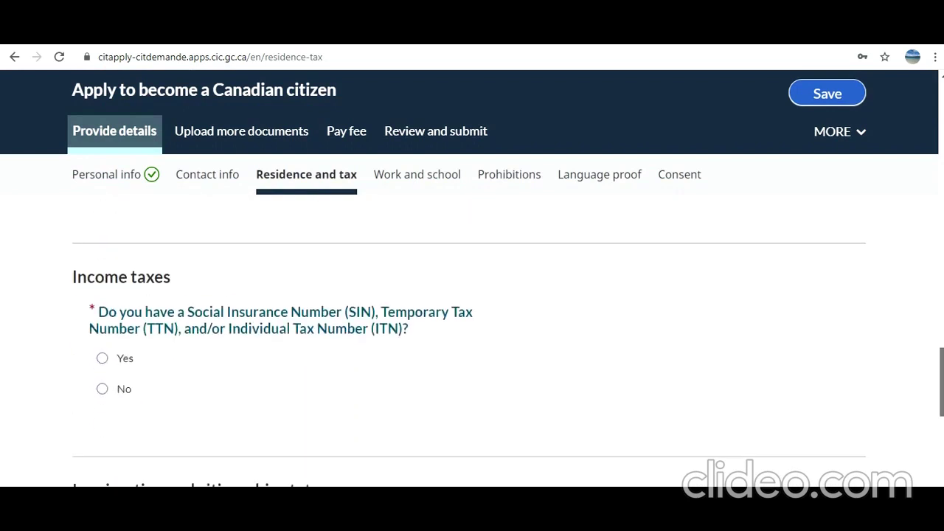
scroll(695, 243, "down", 4)
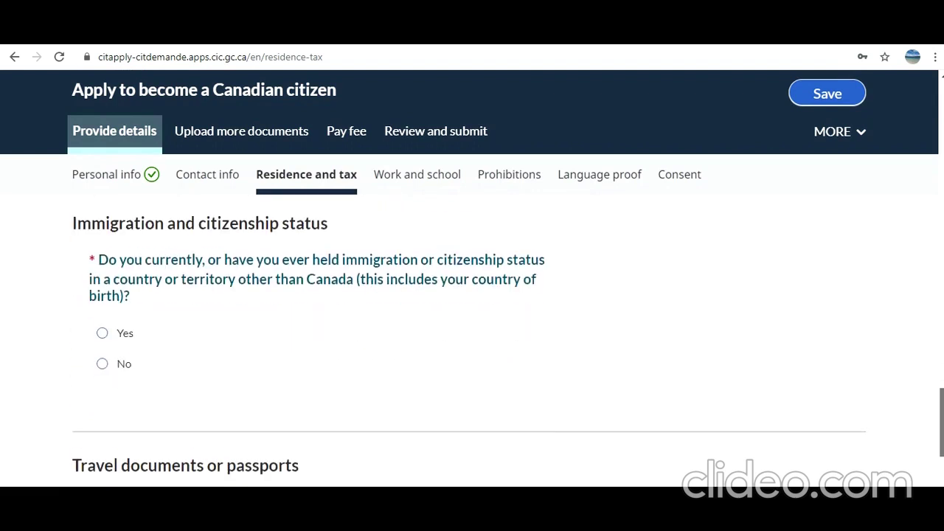
left_click(447, 177)
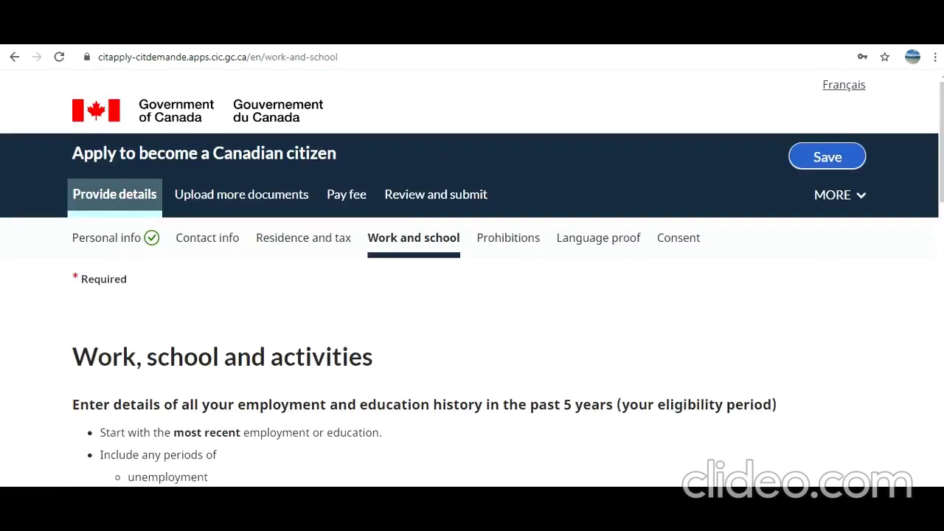
- Move past Prohibitions and Language proof to Consent and review its MP letter and Elections Canada authorizations
left_click(531, 248)
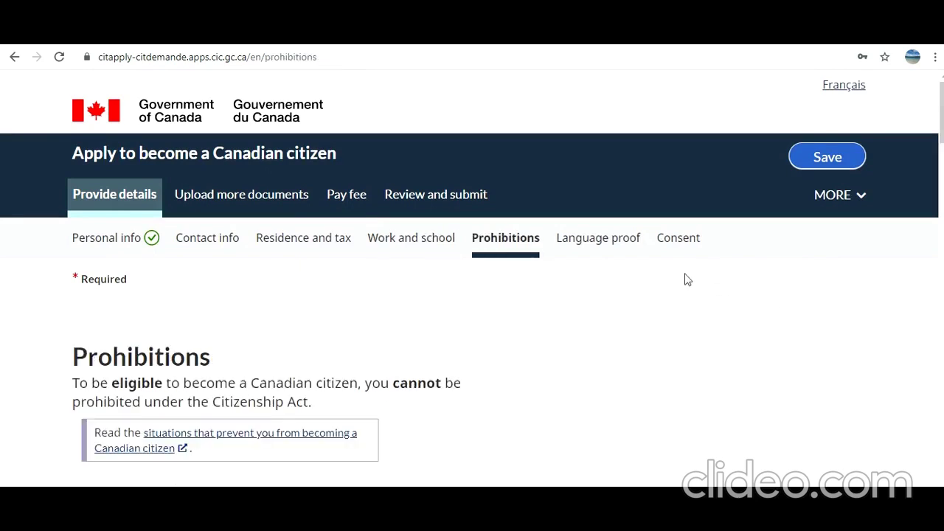
left_click(609, 248)
left_click(681, 254)
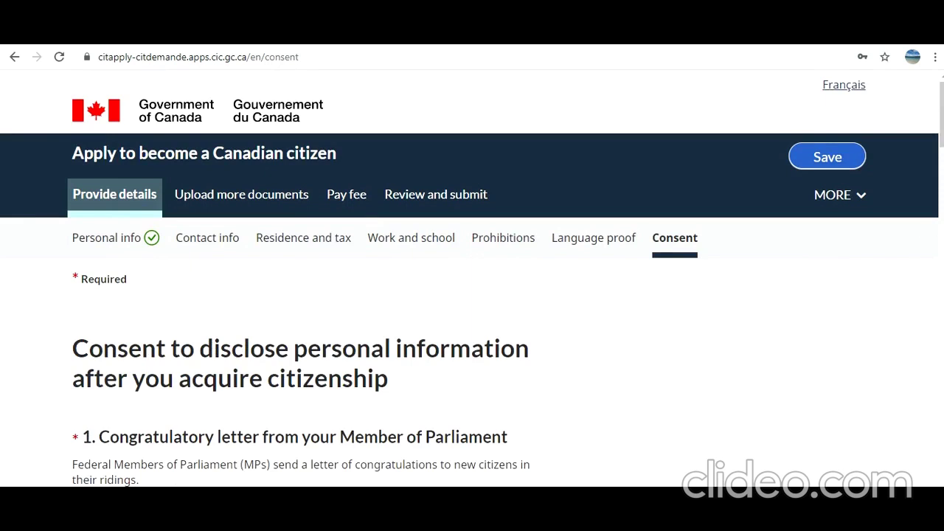
scroll(939, 118, "down", 4)
scroll(295, 339, "down", 10)
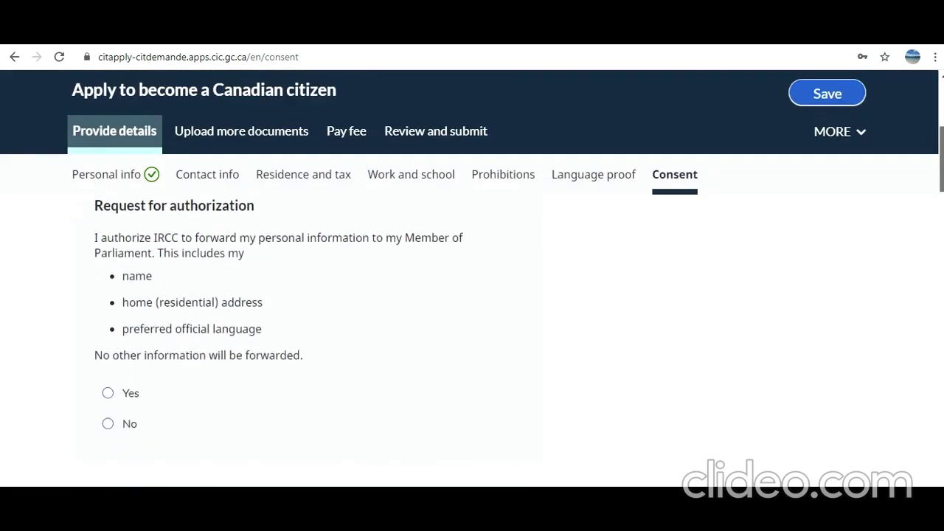
scroll(295, 339, "down", 12)
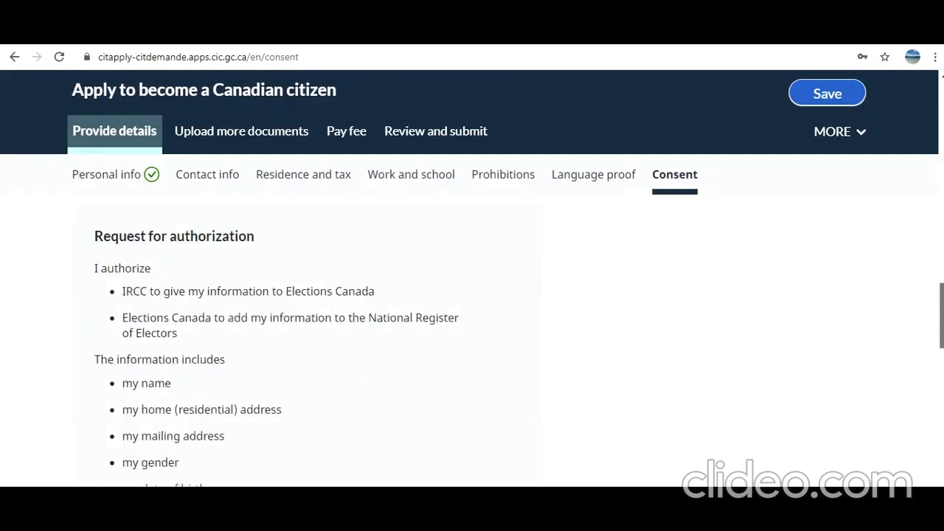